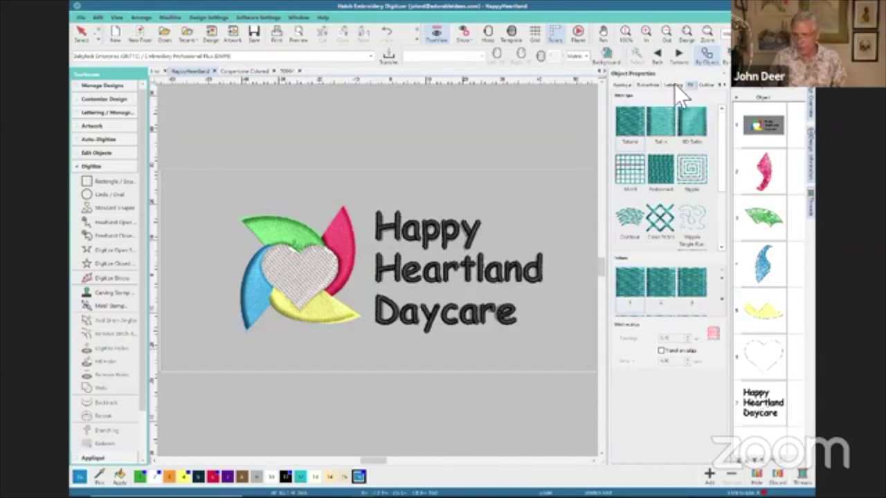
Review the lettering properties of the Happy Heartland Daycare text and inspect the pinwheel's stitching with TrueView off and on
left_click(763, 413)
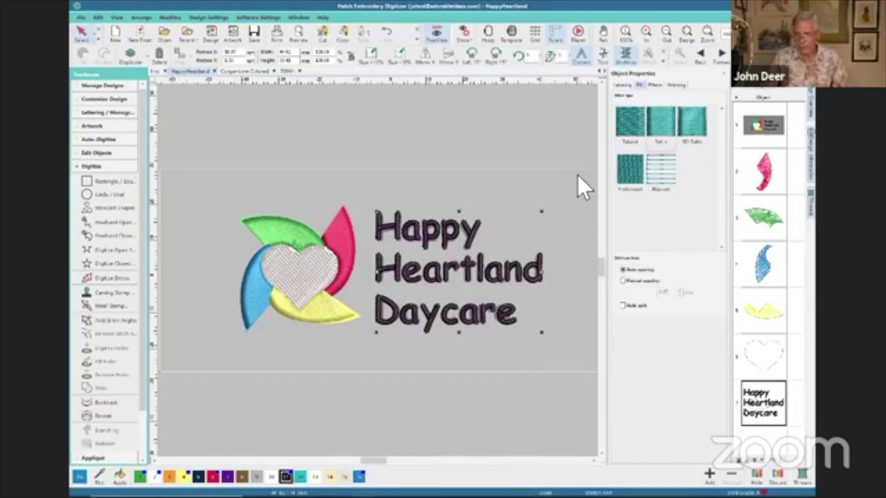
left_click(622, 85)
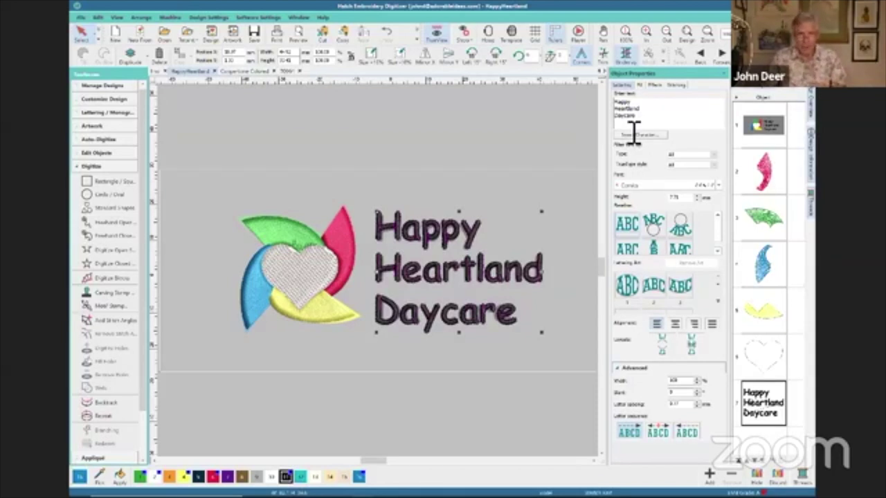
left_click(443, 177)
key("t")
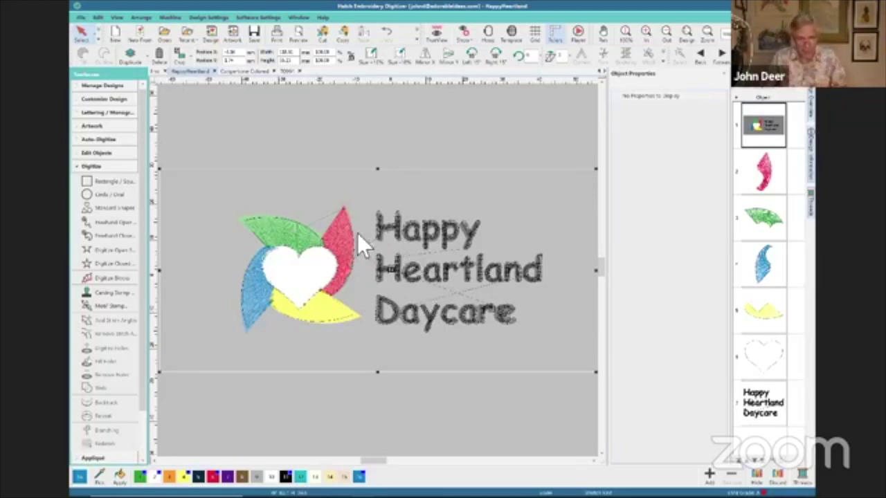
key("b")
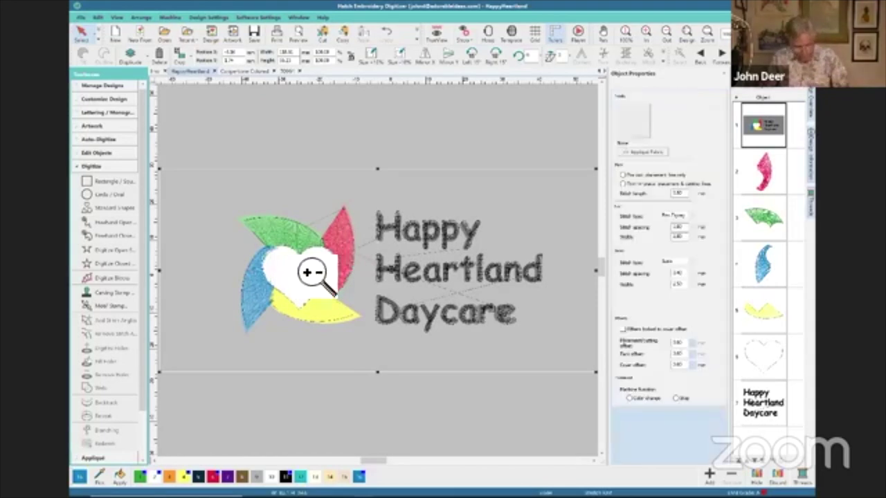
left_click_drag(224, 205, 368, 344)
scroll(304, 325, "up", 3)
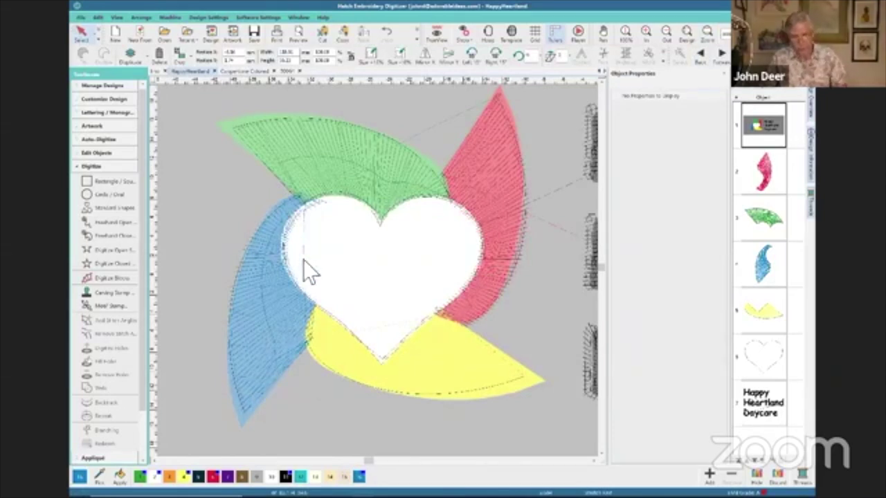
key("t")
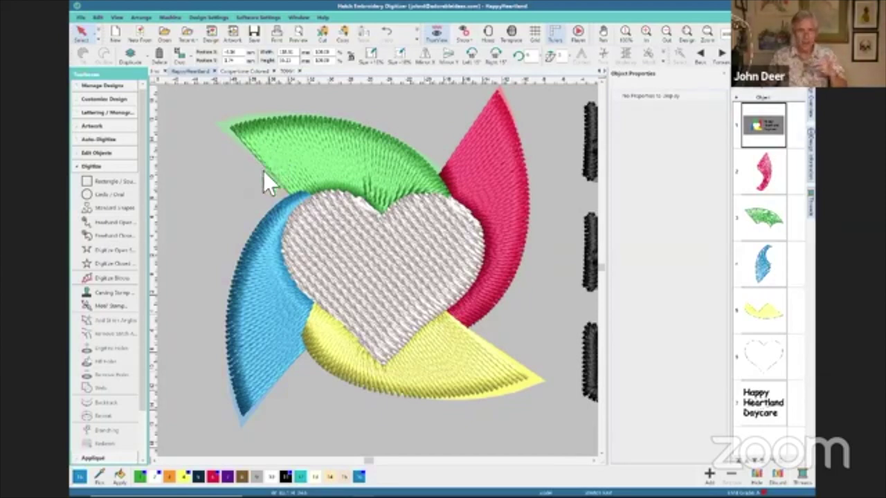
Switch to the design containing only the logo artwork and bring the pinwheel into view at 600% zoom
left_click(159, 70)
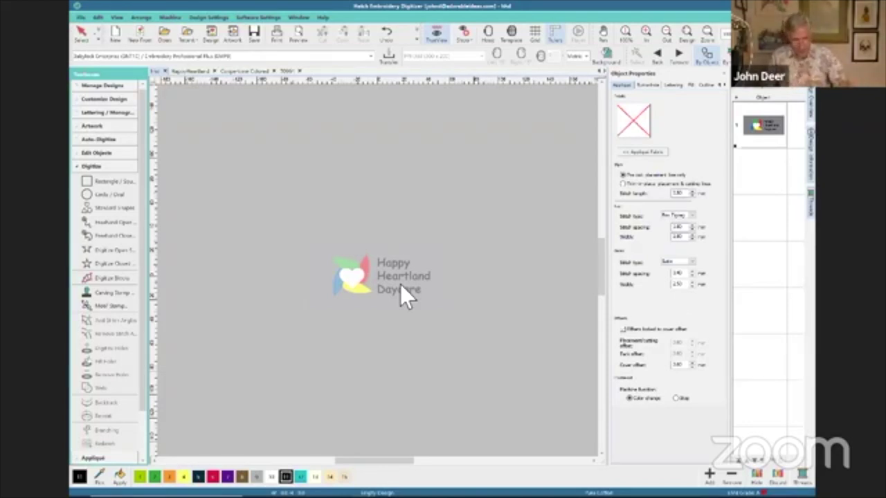
type("f600")
key("Return")
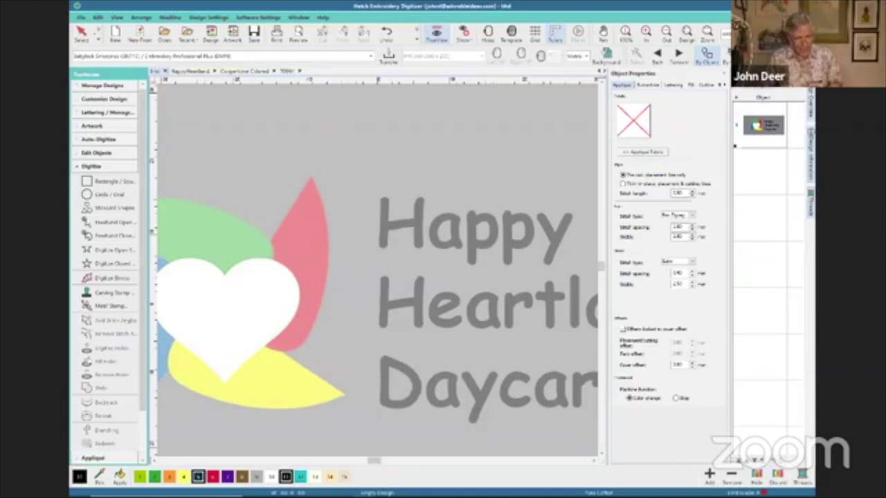
left_click(223, 460)
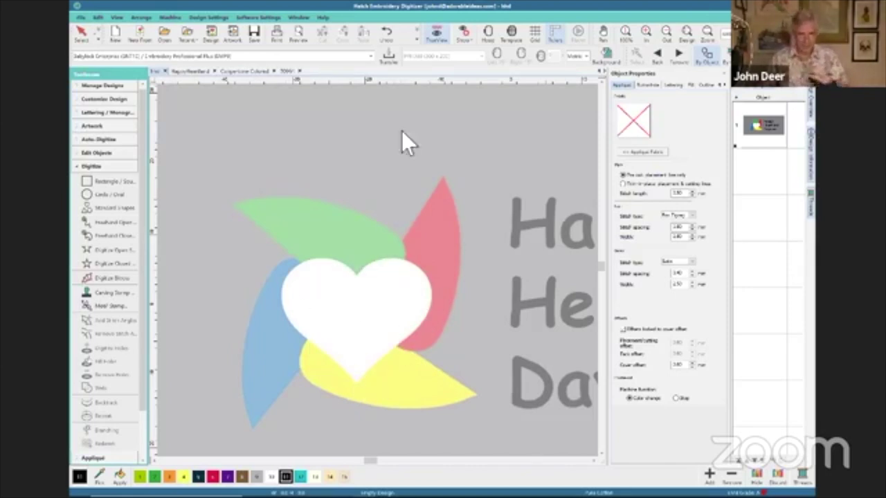
Check the Apply closest join while digitizing option in the embroidery settings
left_click(257, 17)
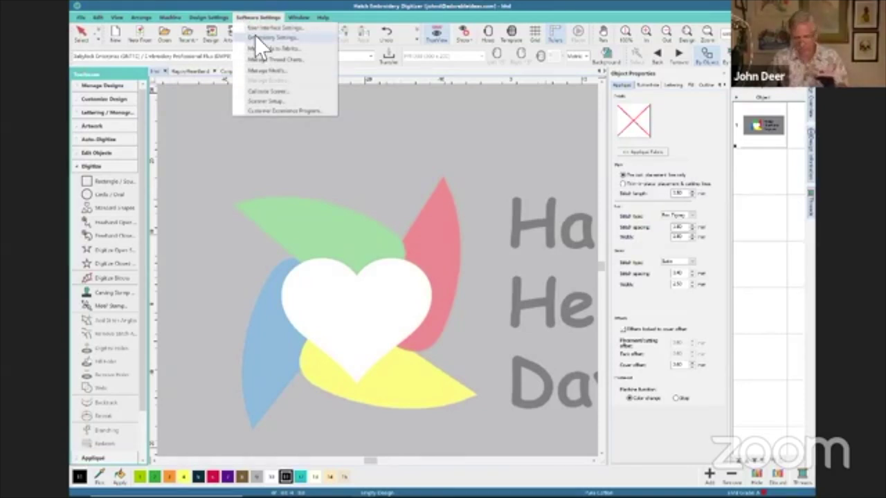
left_click(256, 37)
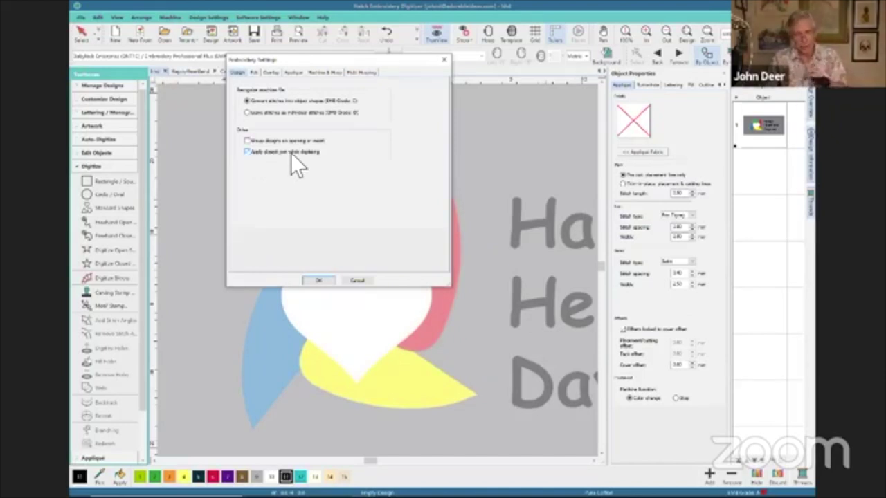
left_click(316, 280)
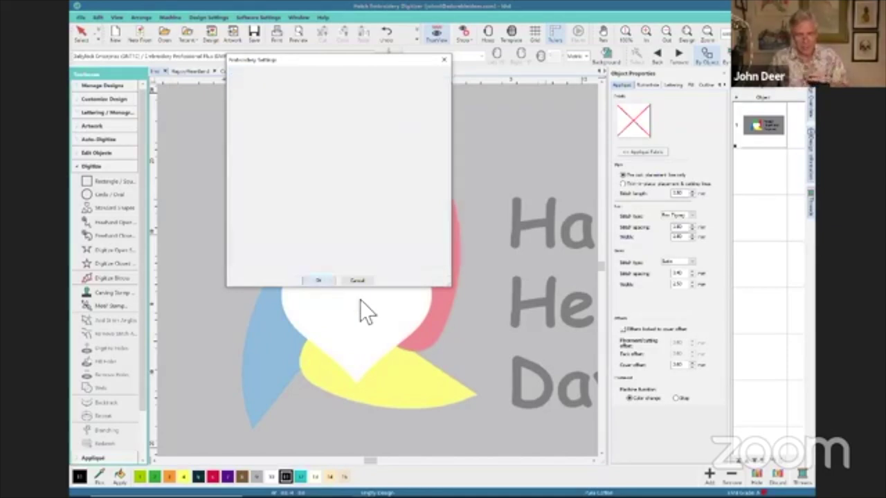
Set up the Digitize Closed Shape tool as a Satin outline in white thread
left_click(102, 263)
left_click(105, 56)
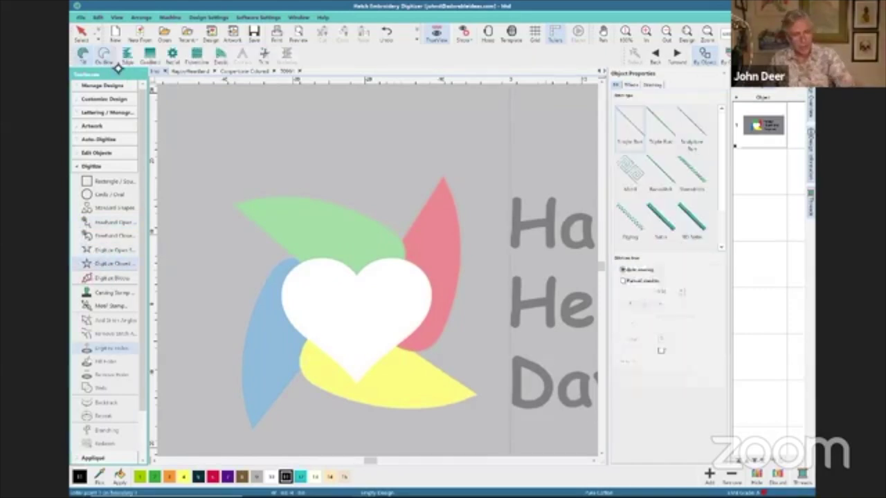
left_click(671, 236)
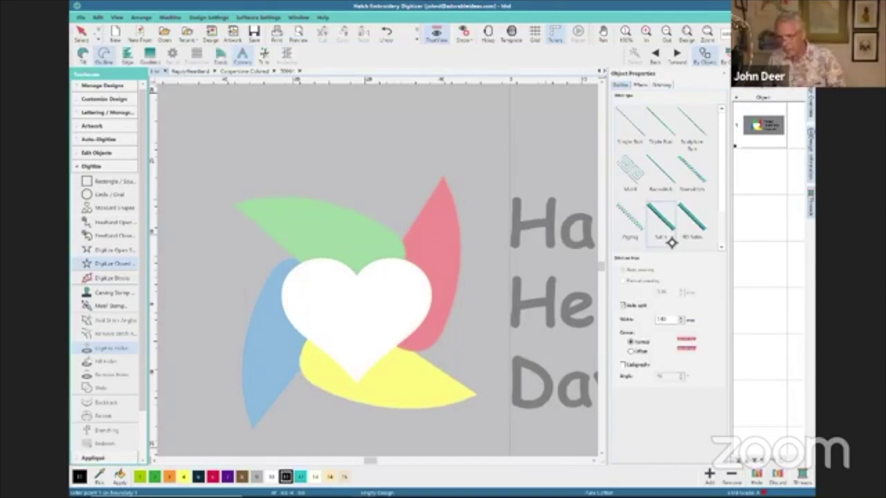
left_click_drag(674, 320, 640, 321)
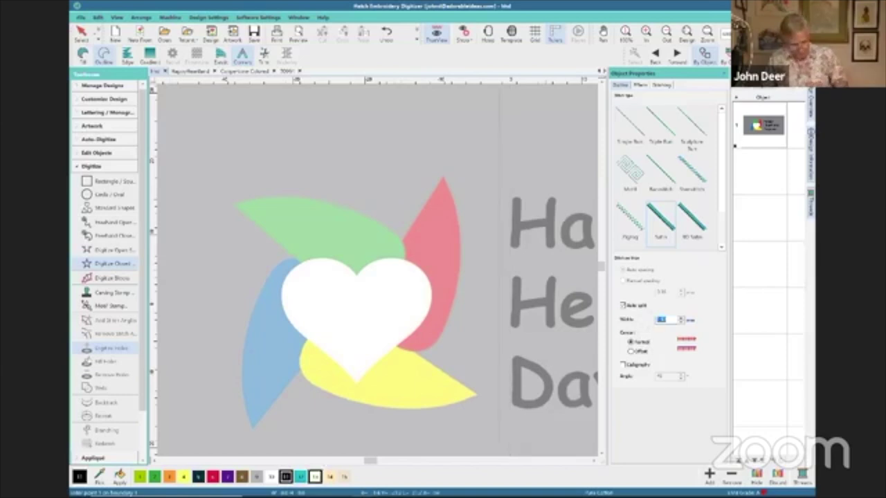
left_click(271, 477)
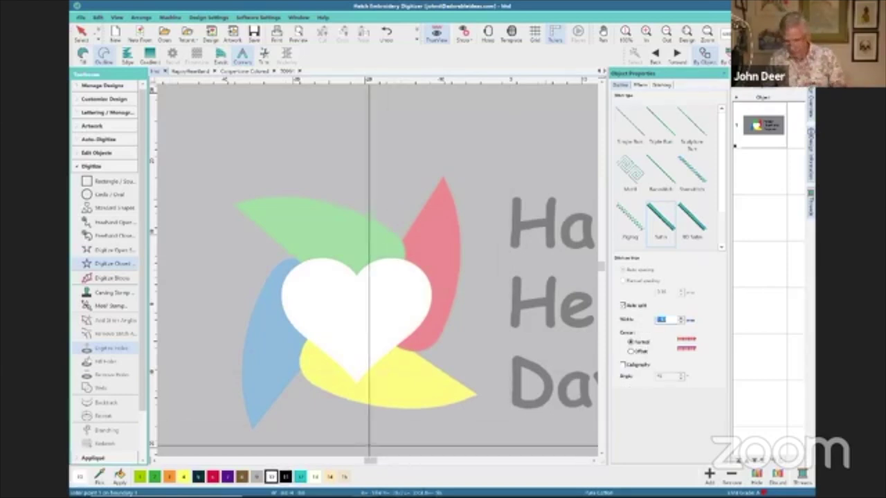
Set the satin outline's width to 1.75 mm with Offset placement and trace the white heart as a closed shape
left_click_drag(676, 321, 566, 338)
type("1.7")
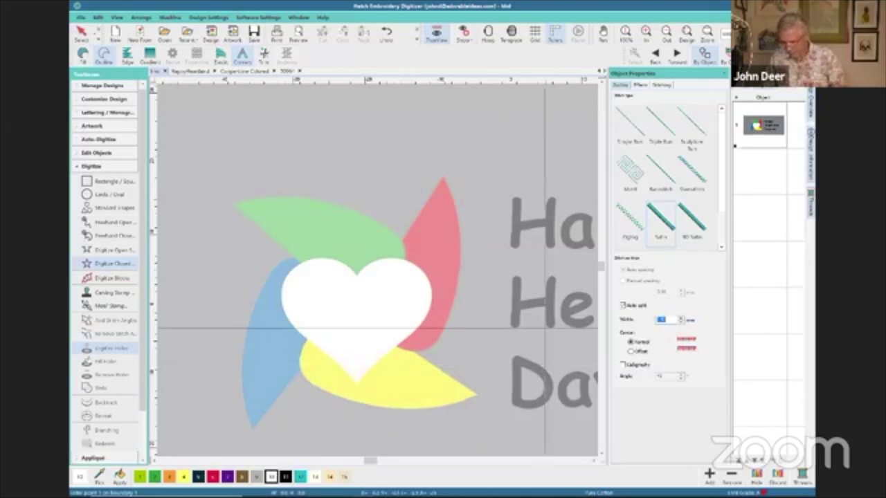
key("BackSpace")
type("8")
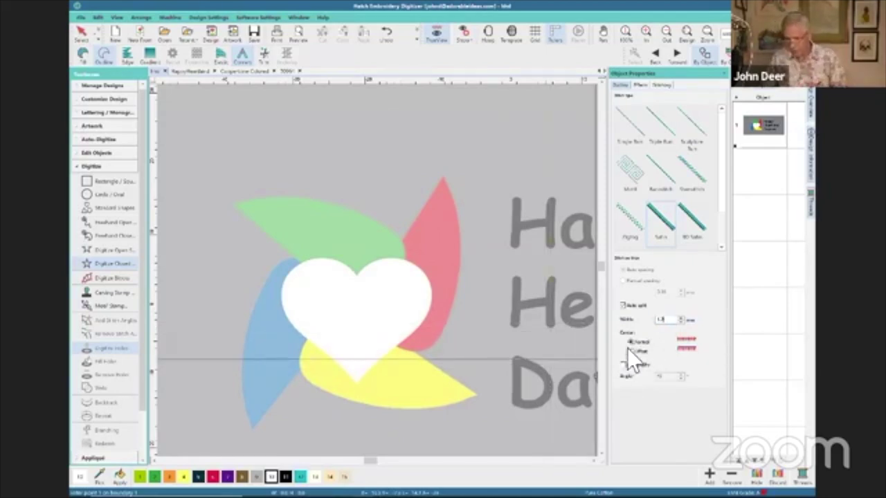
type("5")
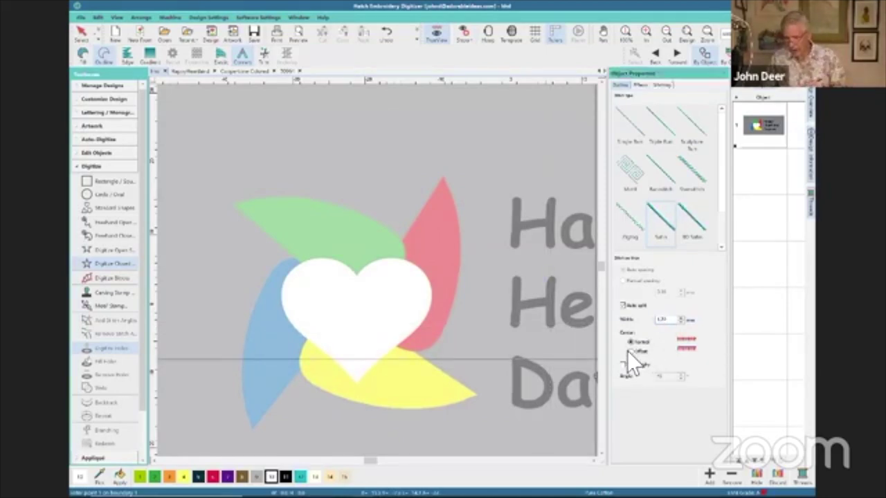
left_click(630, 351)
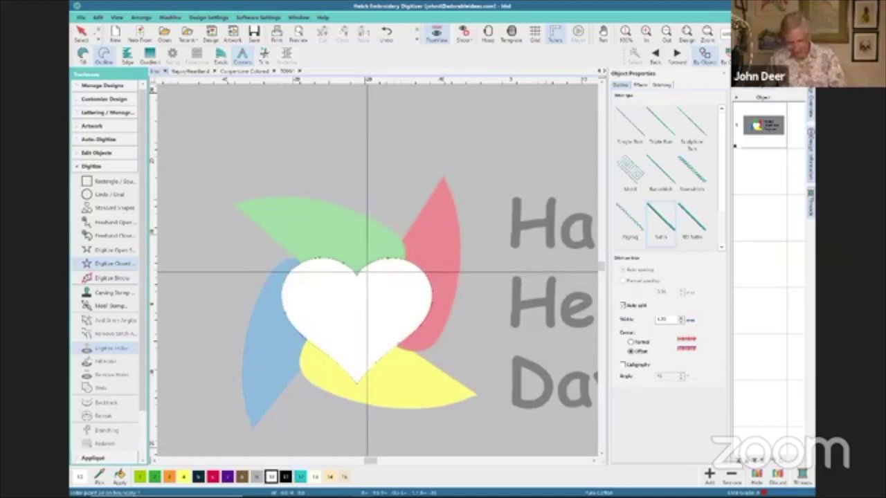
key("Return")
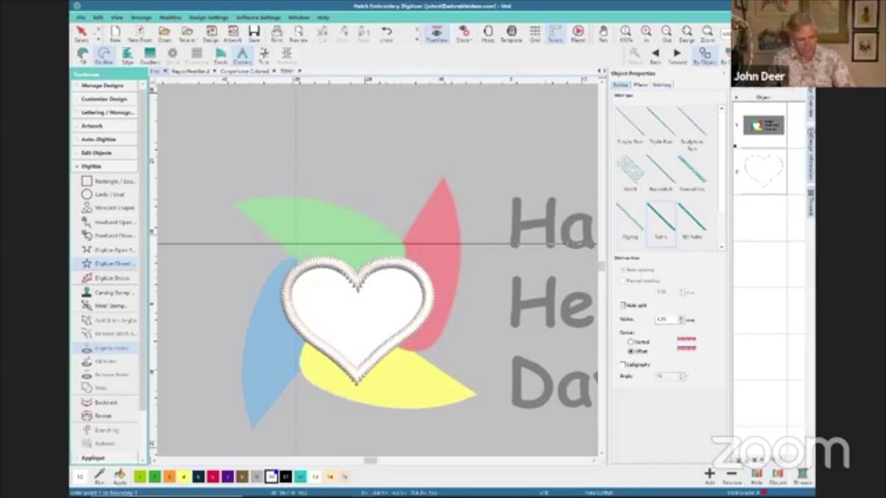
Trace the blue petal's exposed edges from heart to tip and back as an open satin outline in turquoise thread
left_click(300, 476)
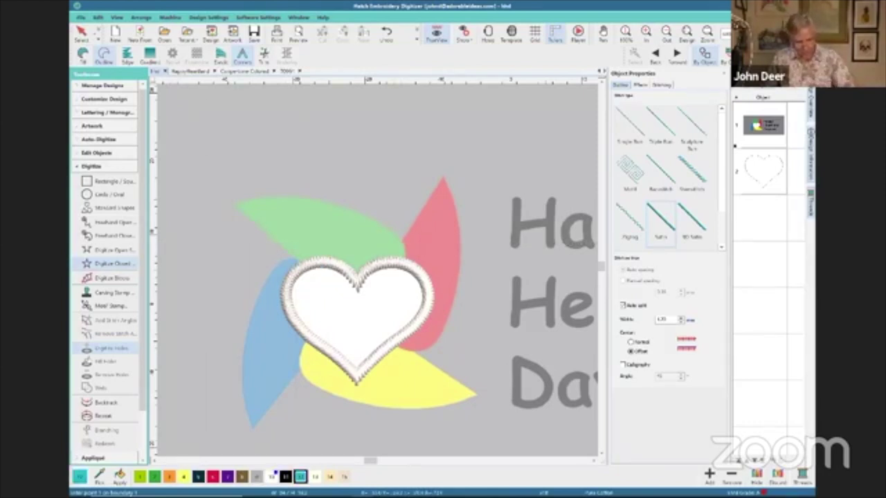
left_click(110, 251)
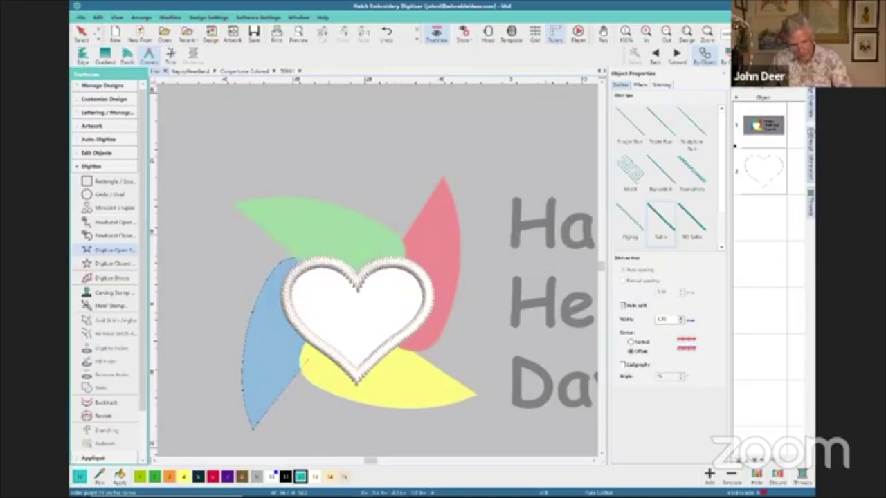
key("Return")
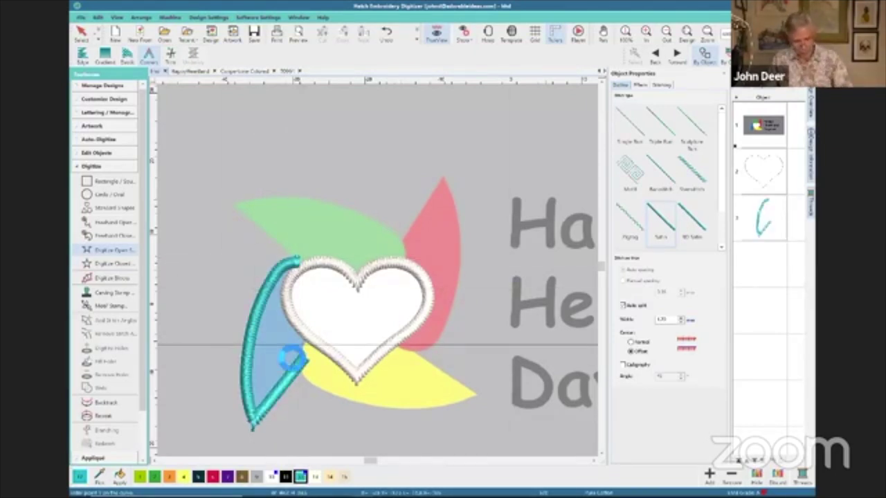
Trace the exposed edges of the yellow, red and green petals as open satin outlines in yellow, red and green thread
left_click(183, 477)
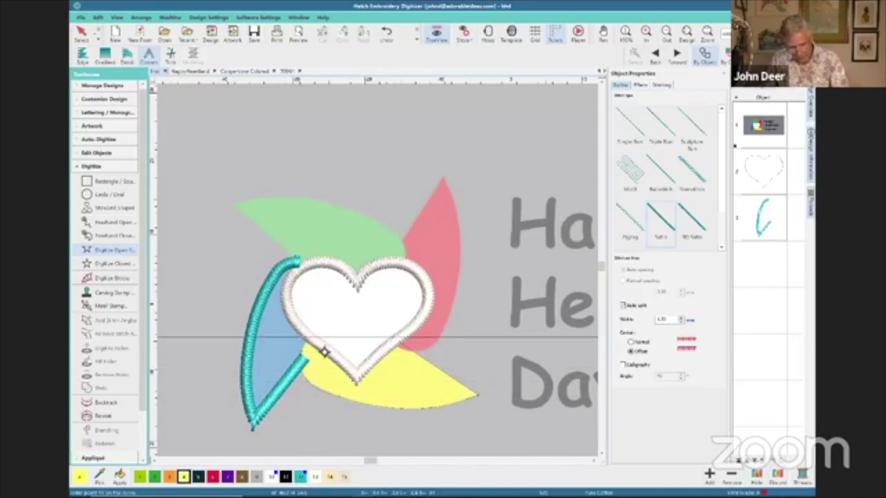
key("Return")
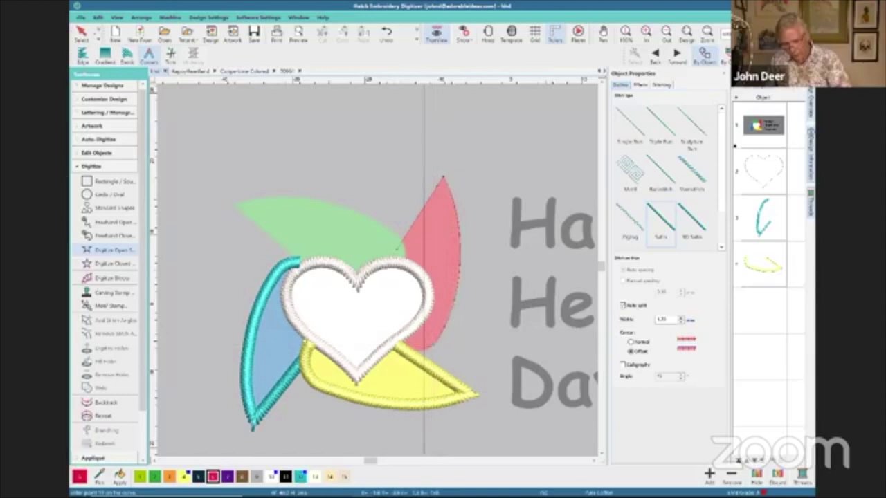
key("t")
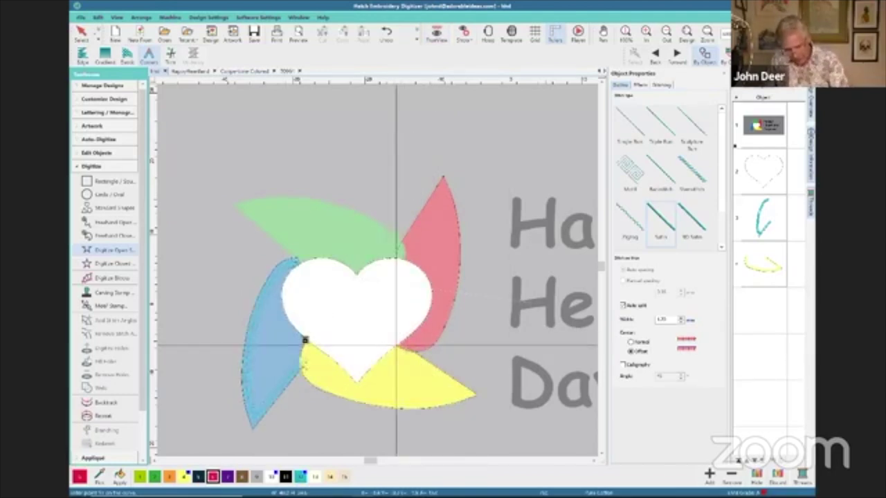
key("Return")
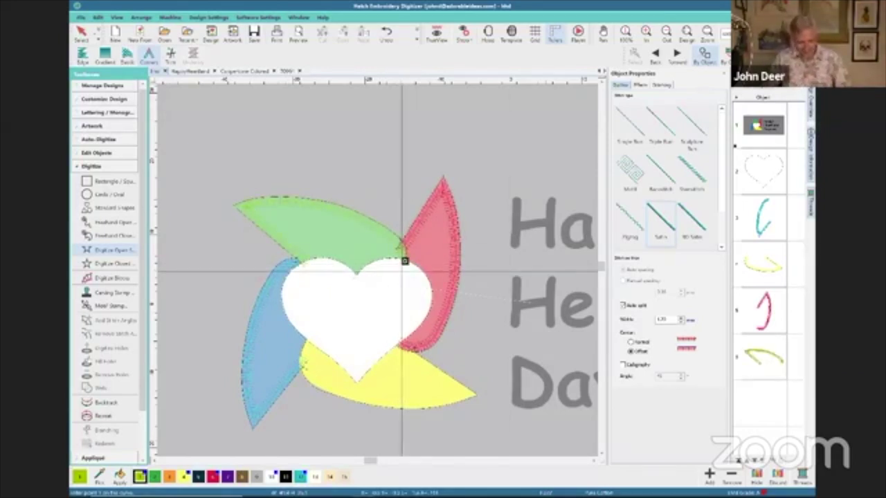
key("t")
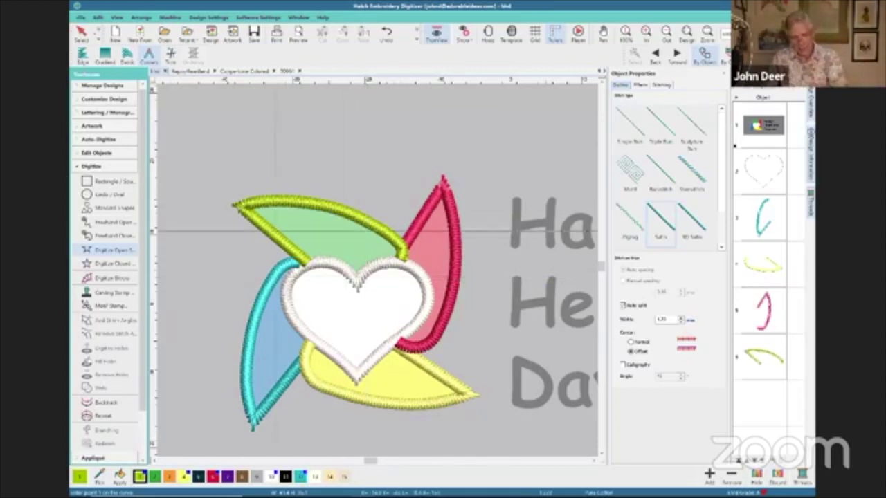
Digitize the blue petal as a closed Tatami fill in turquoise thread and adjust the fill's stitch angle
left_click(266, 379)
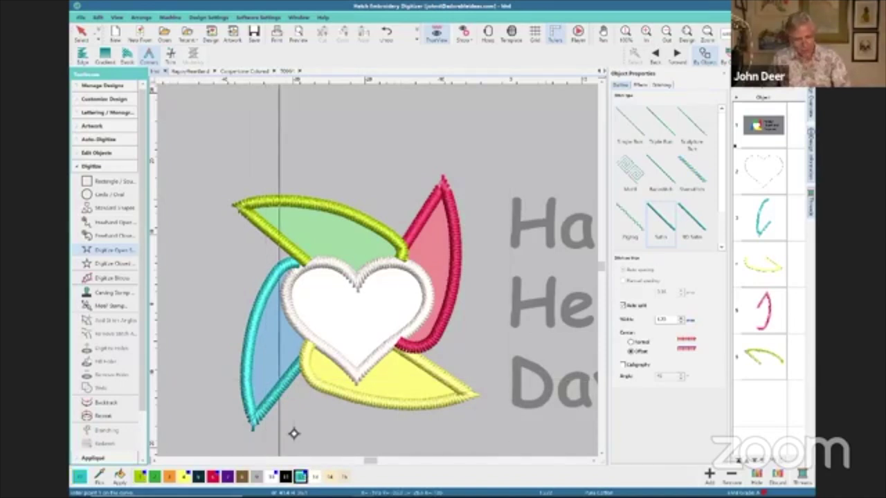
left_click(99, 267)
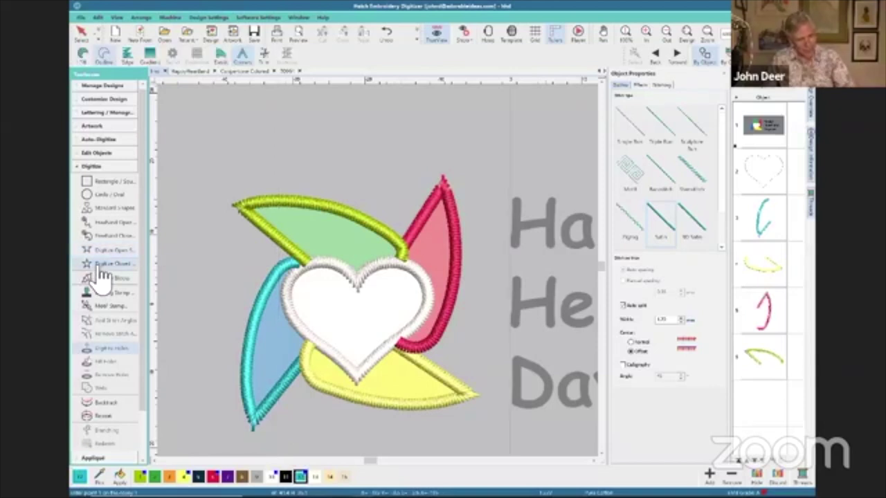
left_click(84, 55)
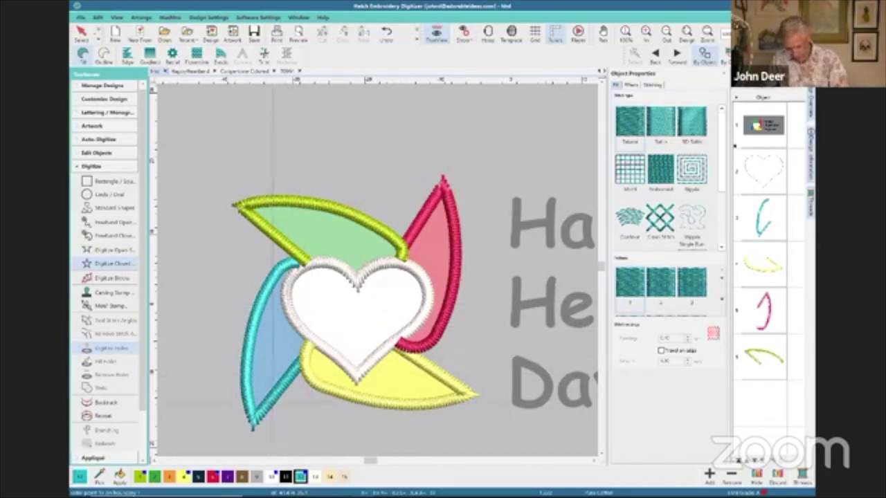
key("Return")
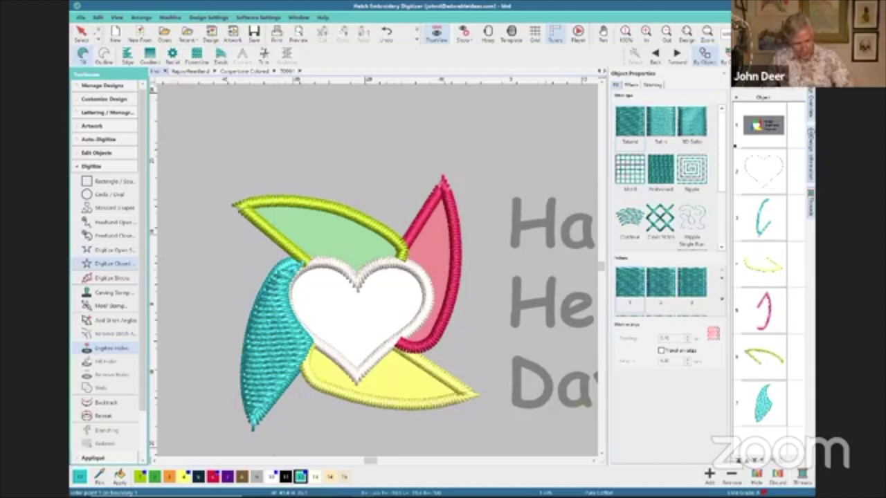
key("Escape")
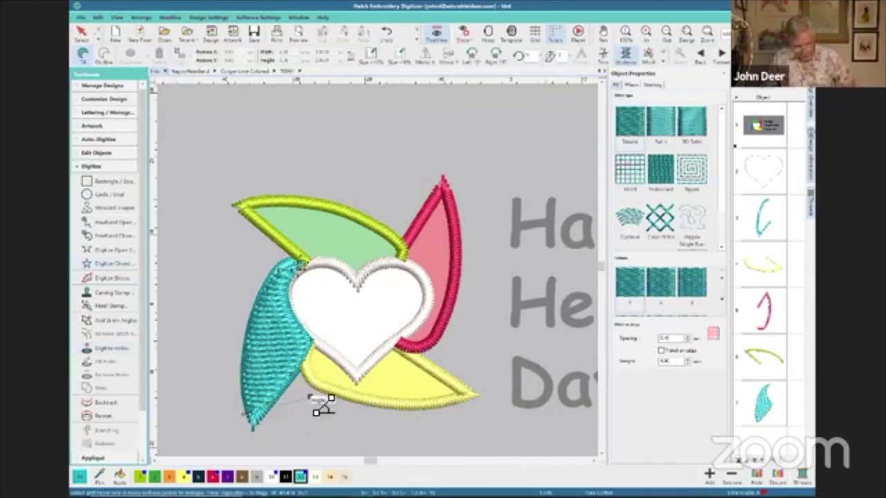
left_click(324, 379)
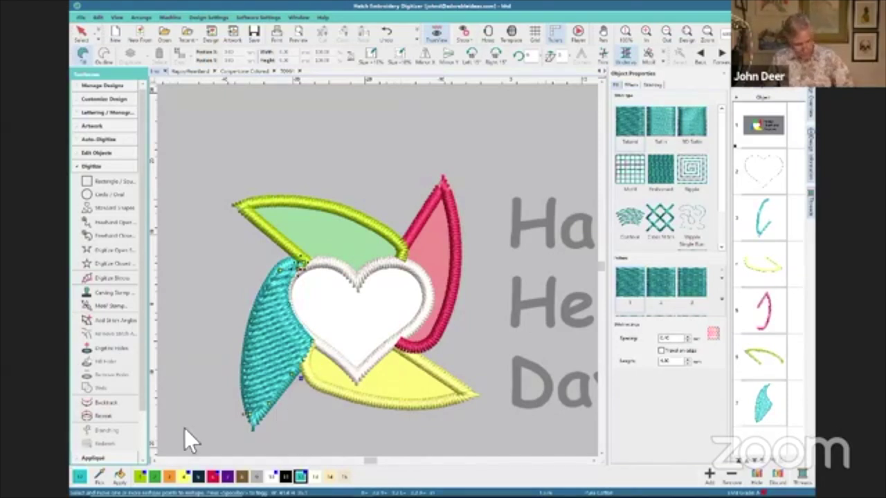
Digitize the yellow petal as a closed Tatami fill in yellow thread and adjust the fill's stitch angle
left_click(82, 32)
key("Escape")
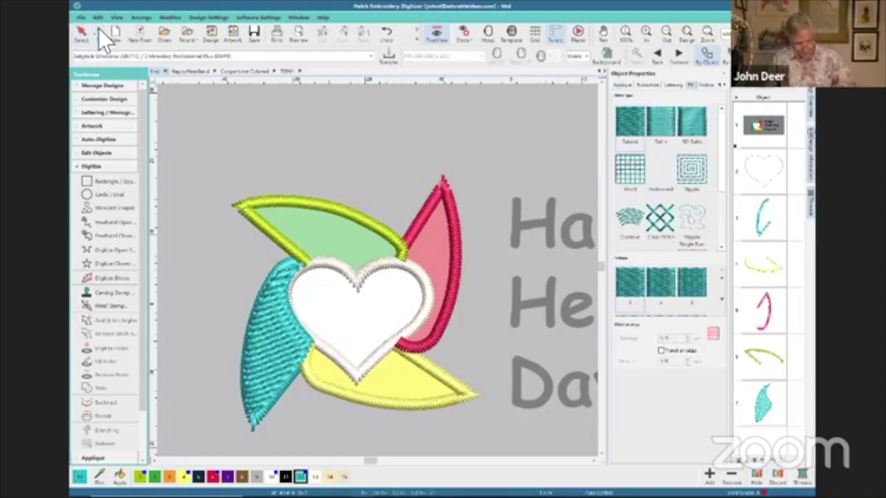
left_click(104, 264)
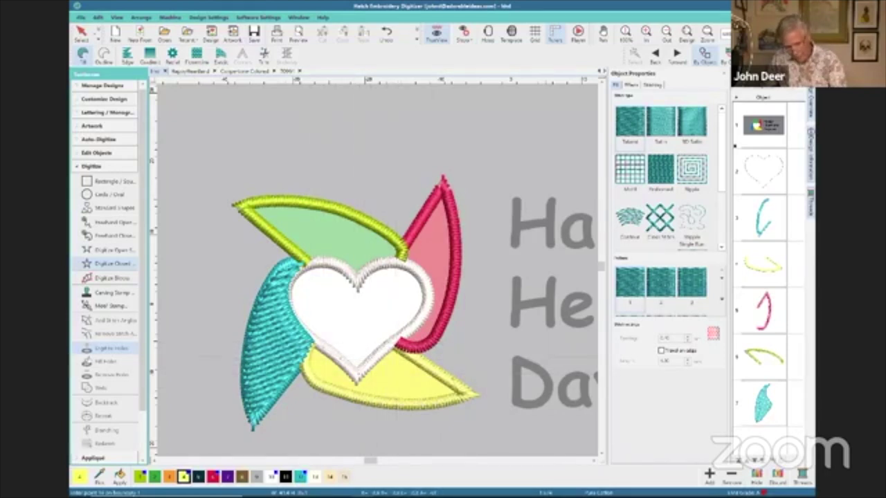
left_click(458, 390)
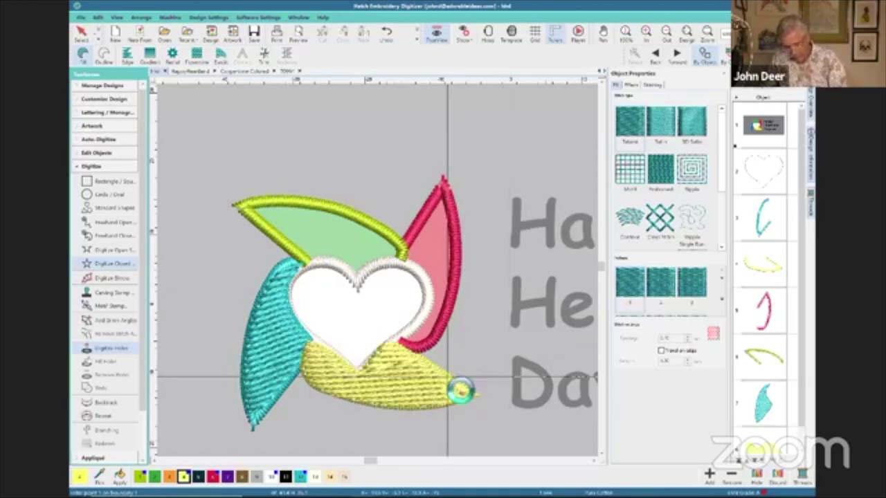
key("Escape")
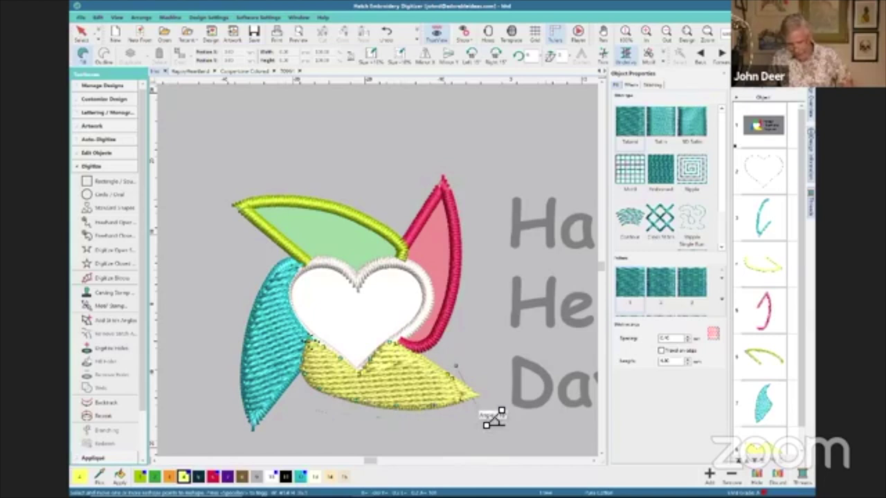
left_click_drag(494, 418, 476, 414)
key("Escape")
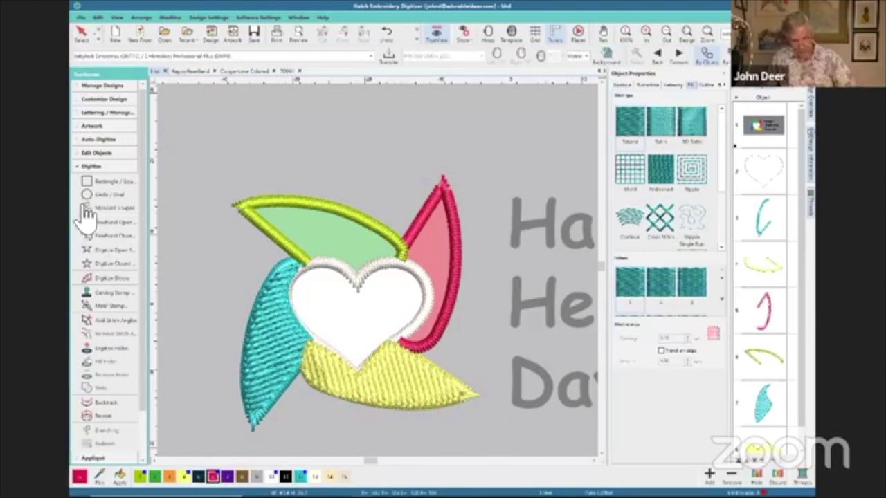
Digitize the red petal as a closed Tatami fill in red thread
left_click(104, 263)
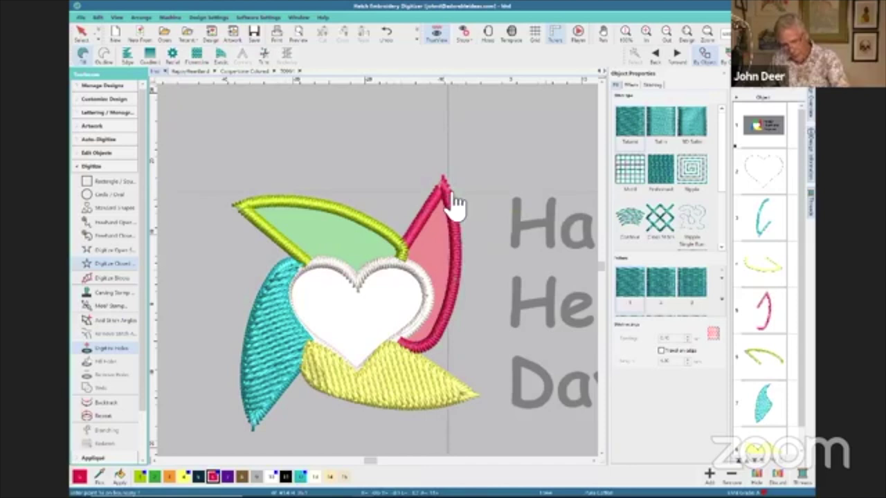
key("Return")
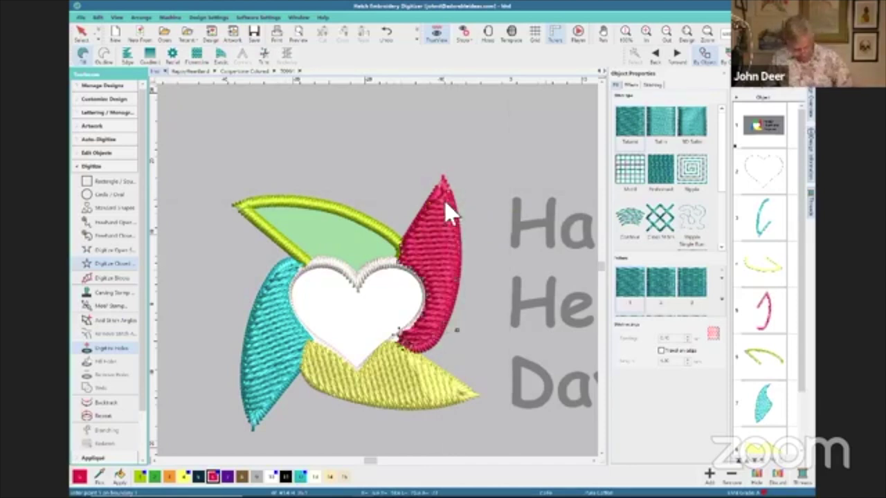
key("Escape")
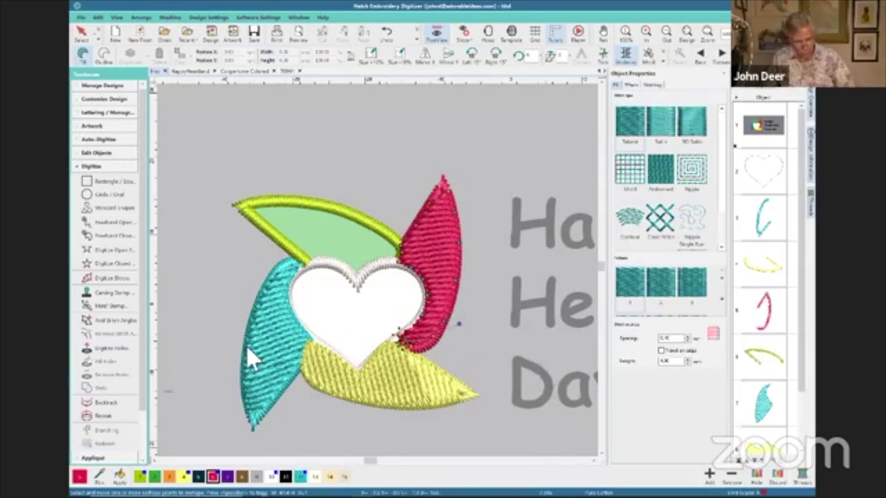
scroll(246, 347, "down", 4)
scroll(277, 322, "up", 1)
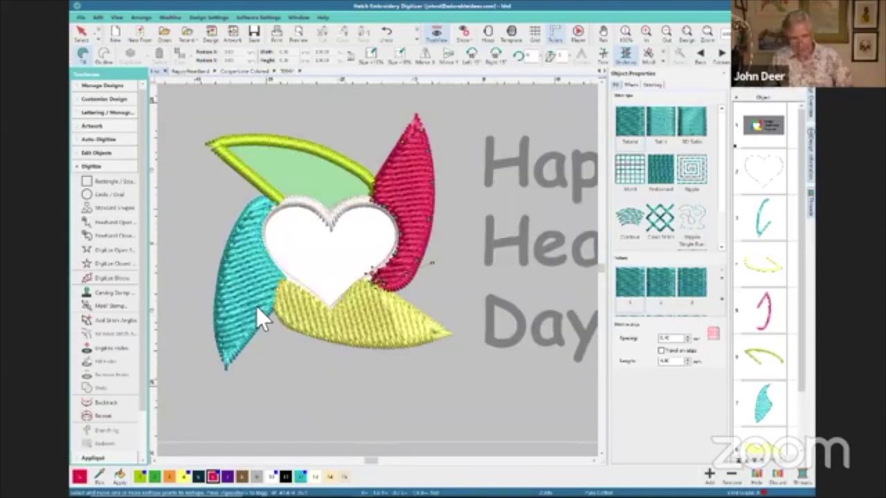
key("Escape")
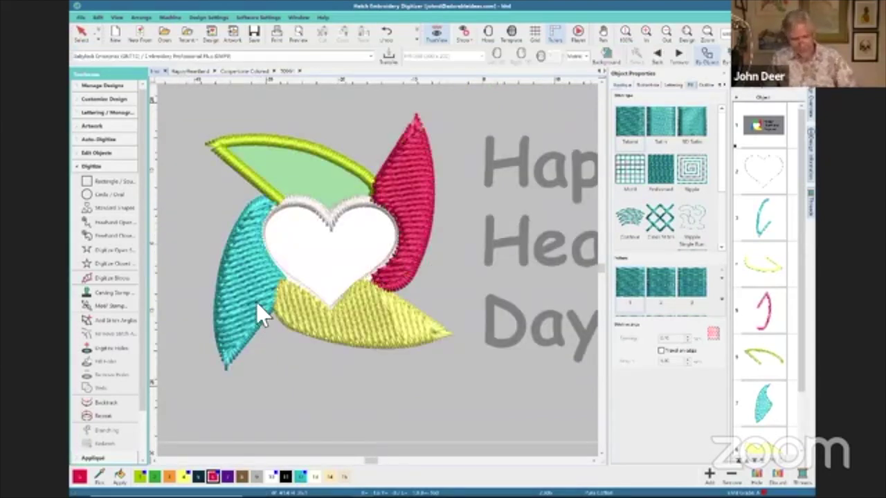
Digitize the green petal as a closed Tatami fill in light green thread
left_click(99, 266)
left_click(141, 477)
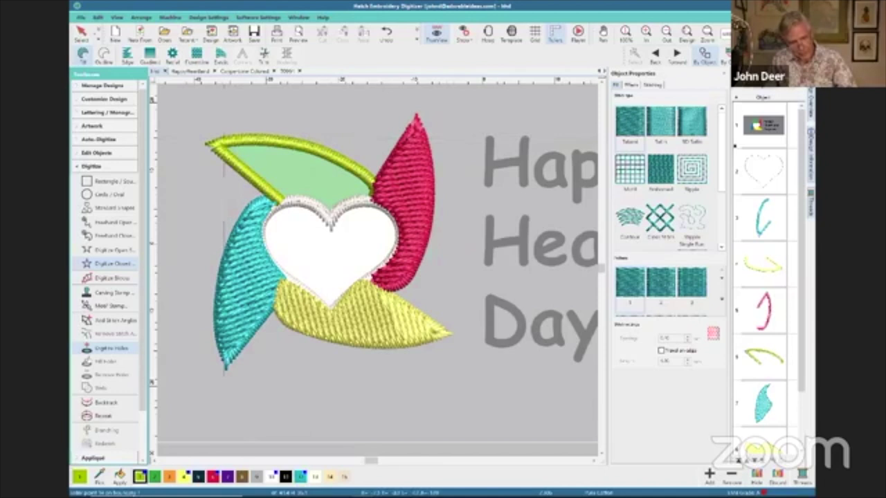
key("Return")
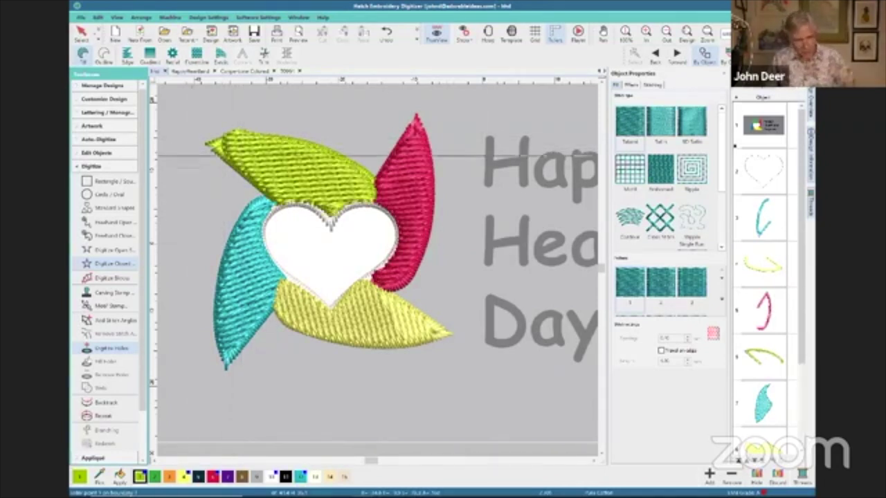
Turn the green petal fill's stitch angle close to vertical and check the design with TrueView off and on
left_click(76, 33)
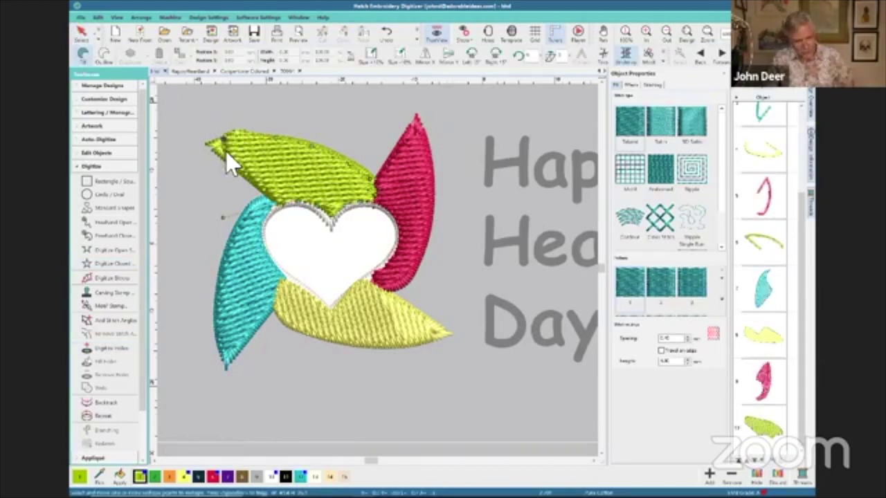
left_click_drag(222, 217, 255, 135)
left_click(270, 120)
left_click(386, 248)
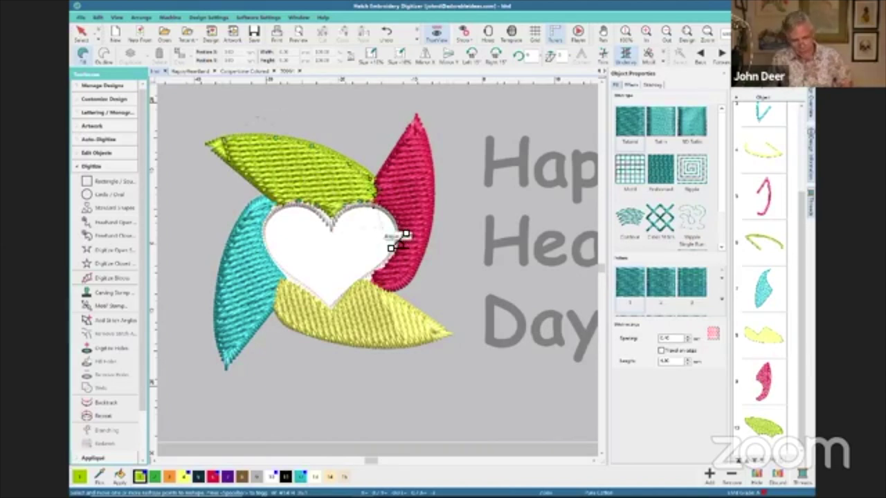
left_click(395, 237)
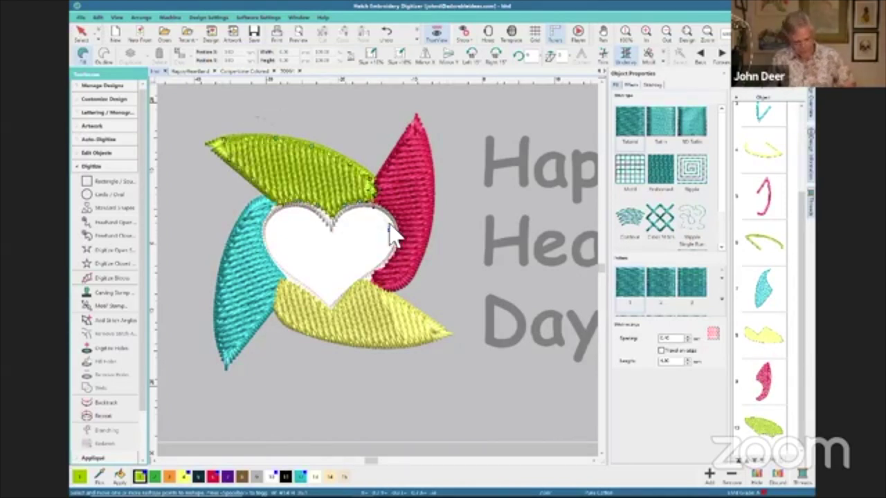
key("Escape")
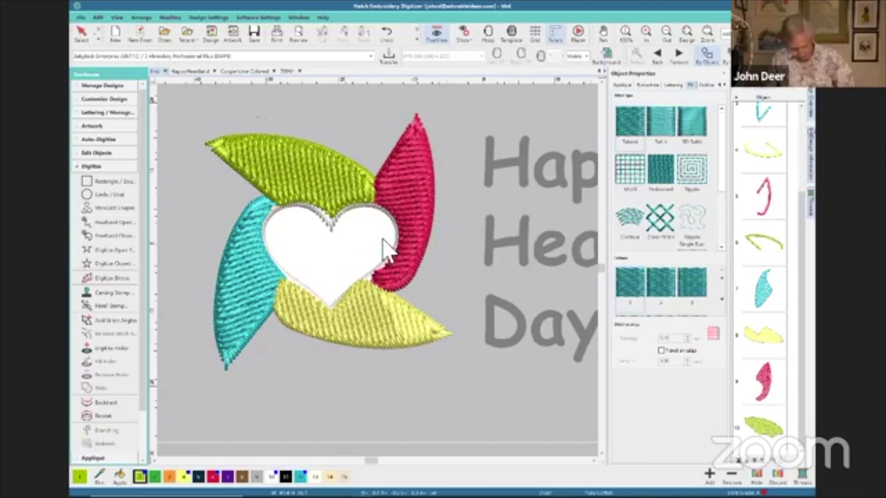
key("t")
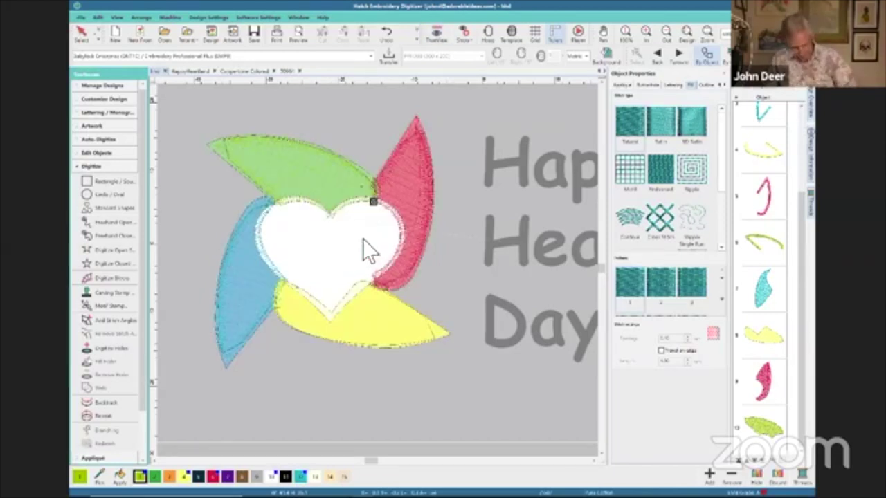
key("t")
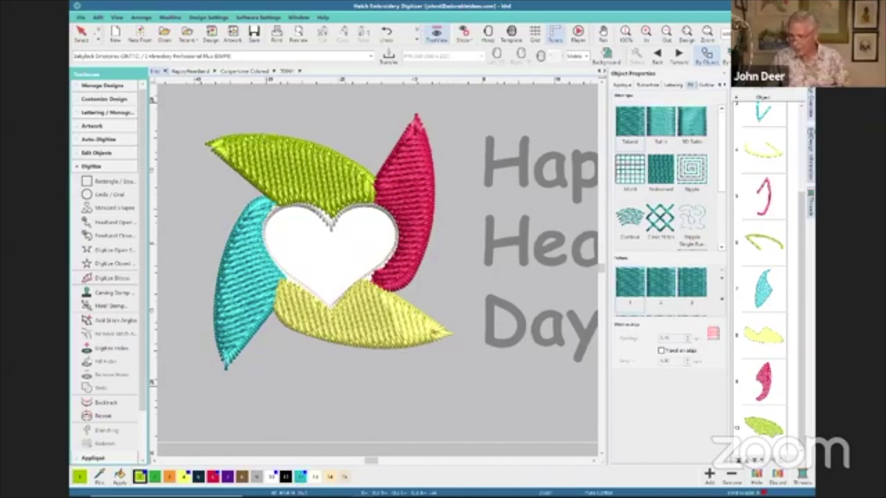
Reorder the sewing sequence so the green, red, yellow and blue petal fills each stitch before their own satin outlines
left_click_drag(765, 424, 757, 235)
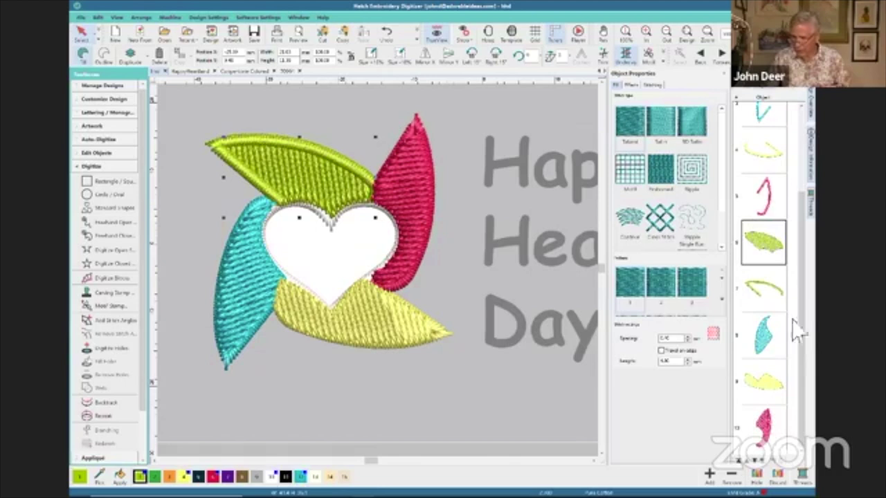
left_click_drag(756, 434, 761, 195)
left_click(776, 433)
left_click_drag(776, 432, 757, 147)
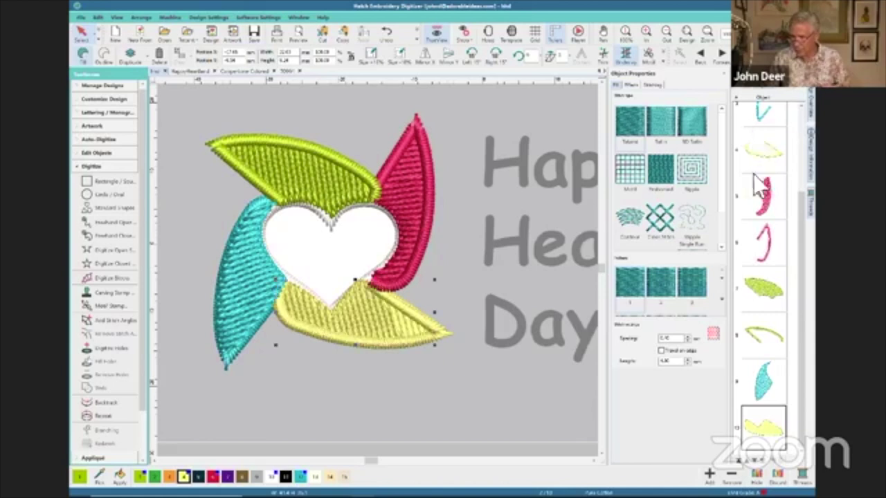
left_click_drag(782, 427, 778, 211)
Move the heart's white satin outline to the end of the sewing sequence
left_click(762, 175)
left_click_drag(767, 188, 764, 453)
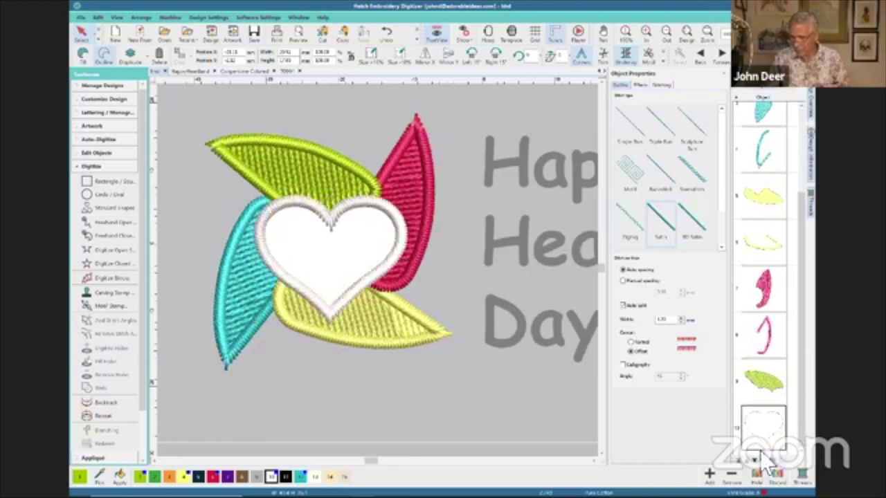
left_click(331, 363)
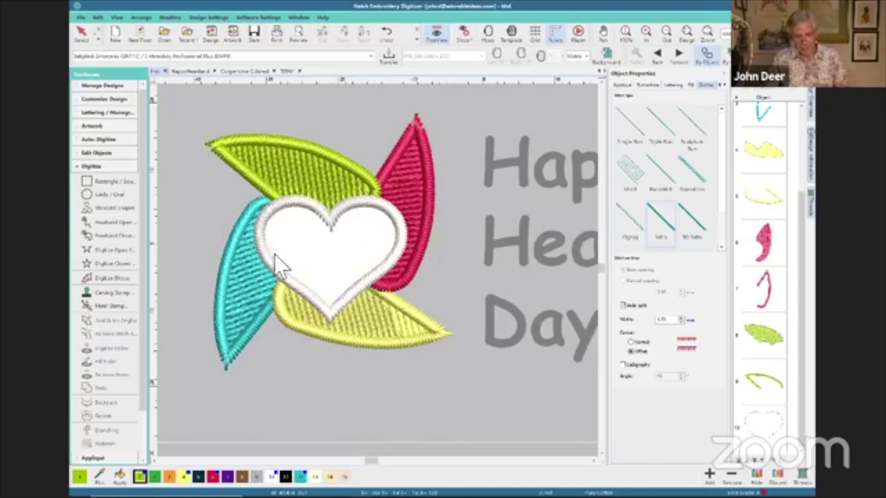
Digitize the heart as a closed Tatami fill in white thread over its whole shape
left_click(106, 264)
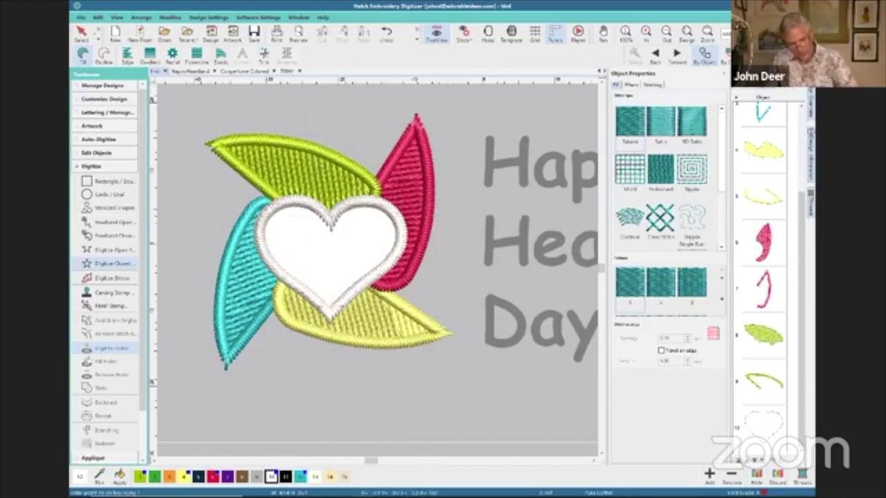
key("Return")
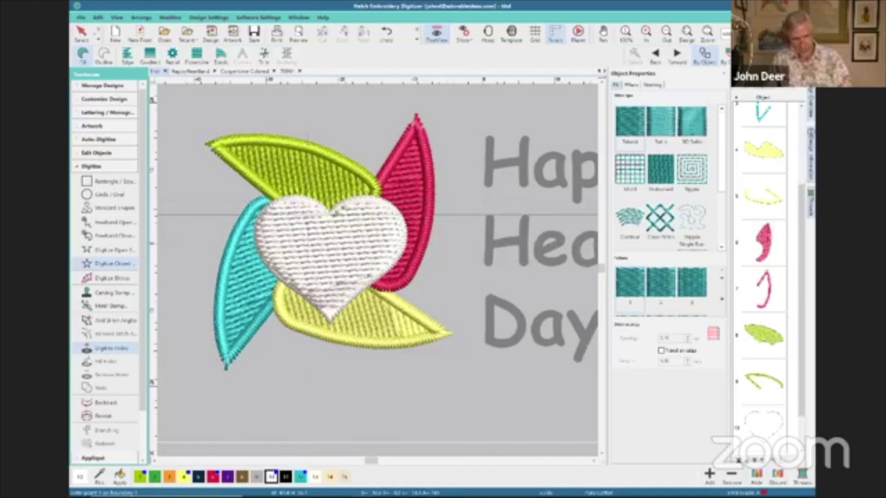
Move the white heart fill to the start of the sewing sequence, directly after the artwork and before all petal objects
left_click(766, 430)
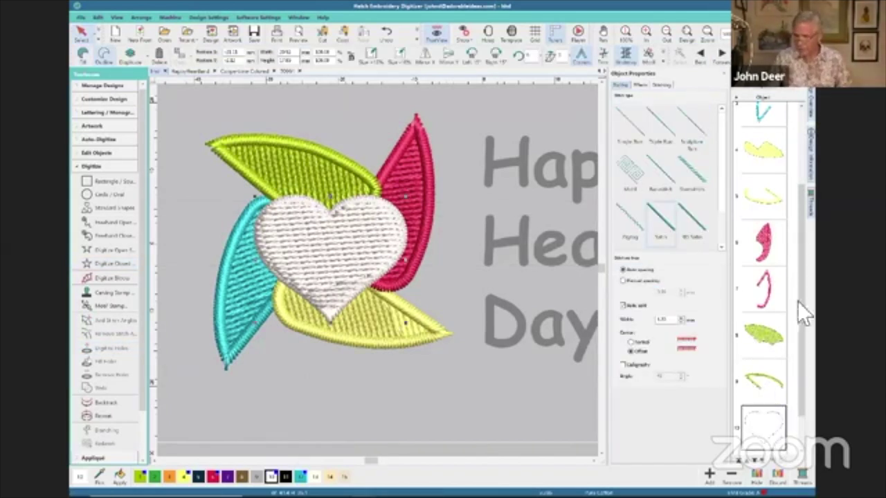
left_click(778, 90)
left_click(772, 354)
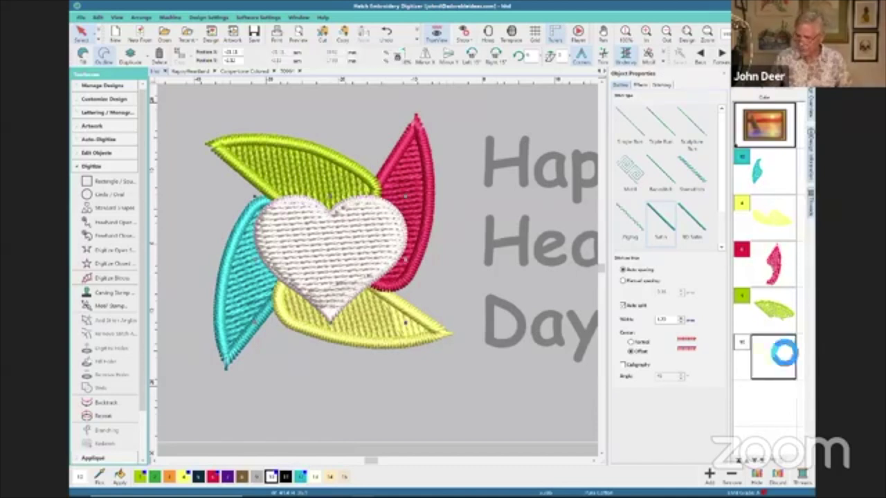
left_click(767, 95)
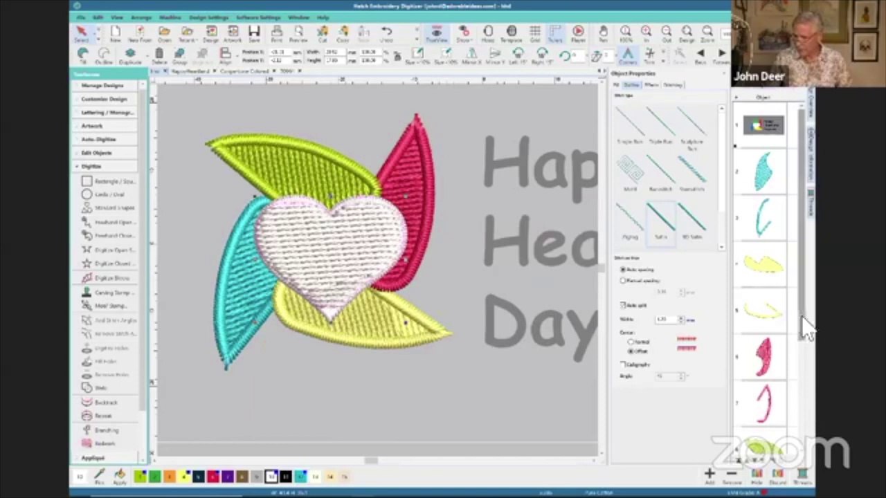
scroll(808, 331, "down", 5)
left_click(771, 429)
left_click_drag(774, 436, 760, 117)
left_click_drag(756, 162, 739, 162)
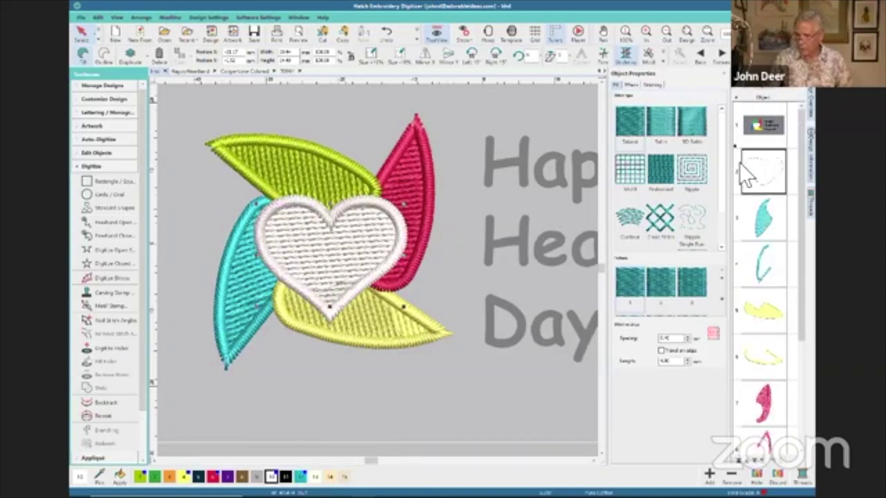
Play the stitch-out simulation to check the sewing order of the pinwheel
left_click(535, 225)
left_click(577, 33)
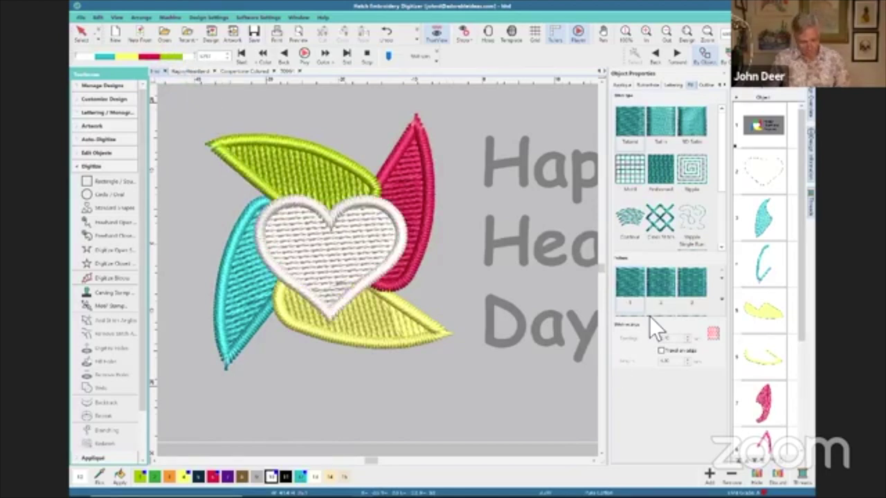
Reshape the white heart fill by tilting its stitch angle slightly off horizontal
left_click(747, 169)
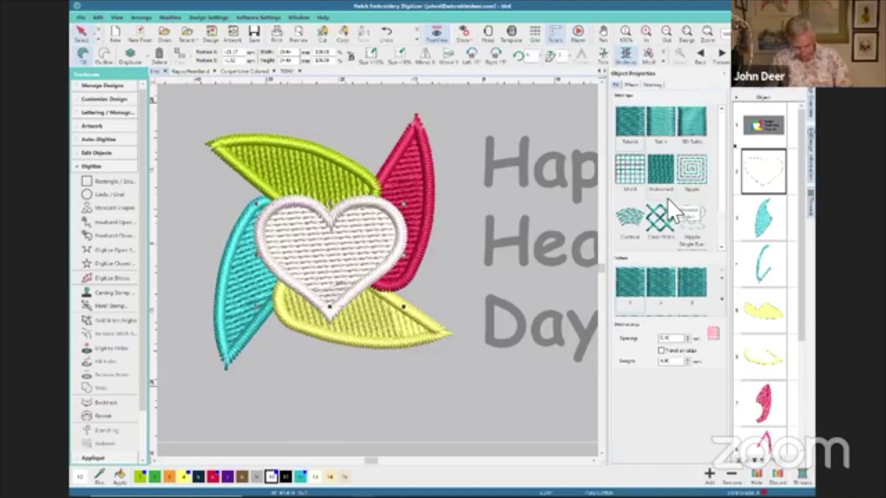
key("h")
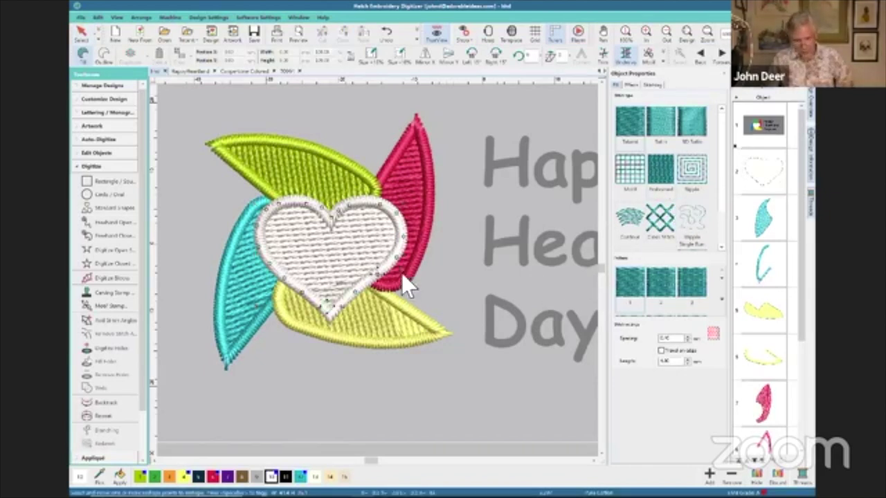
left_click_drag(398, 269, 411, 306)
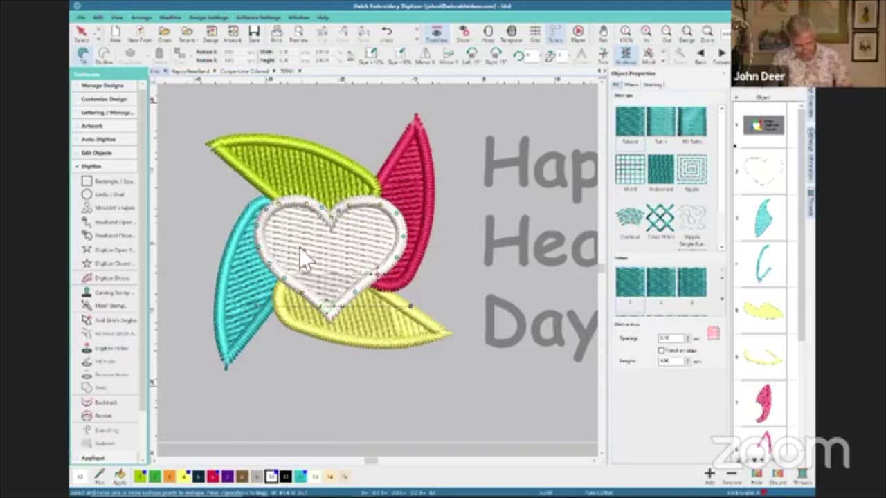
left_click(315, 220)
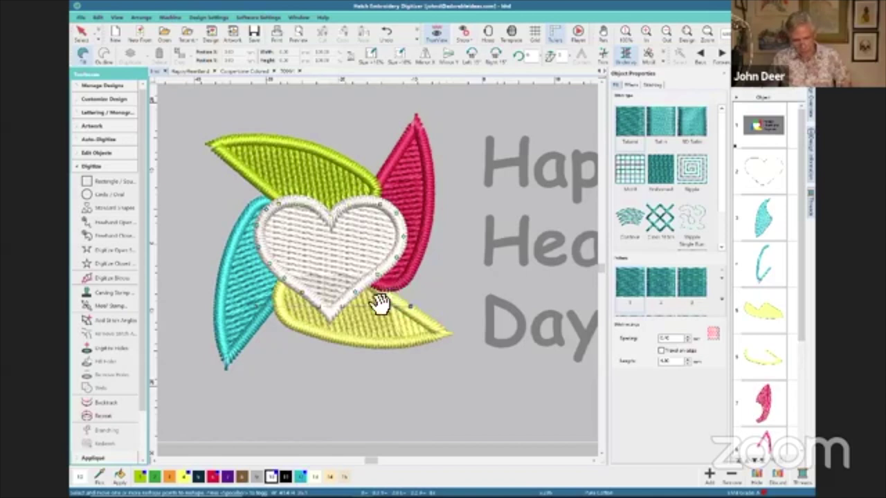
key("Return")
key("Escape")
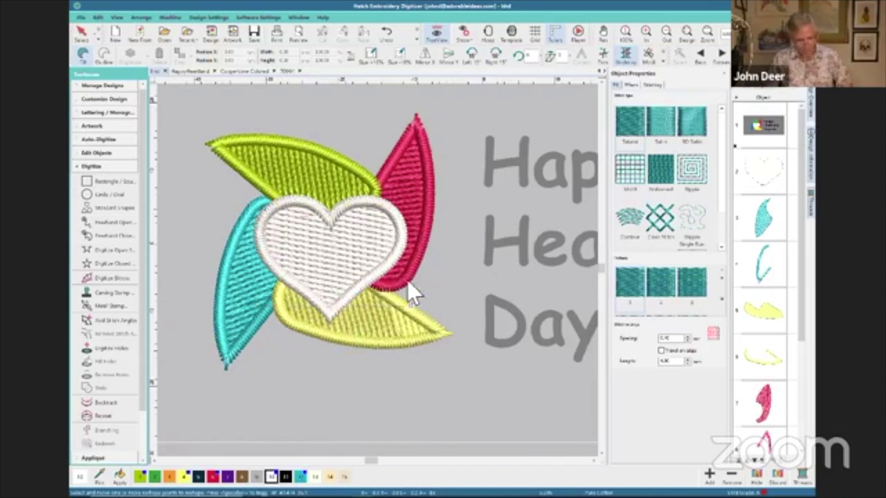
key("Escape")
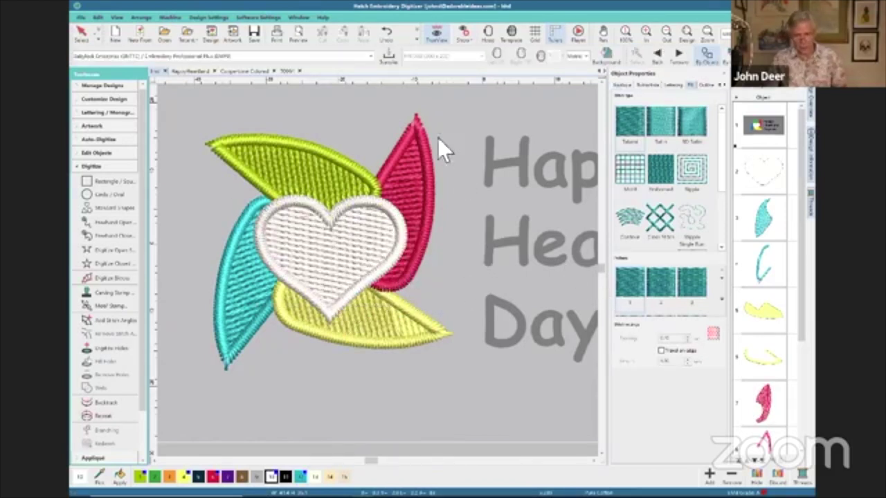
Copy the black "Happy Heartland Daycare" lettering object from the HappyHeartland design
left_click(182, 70)
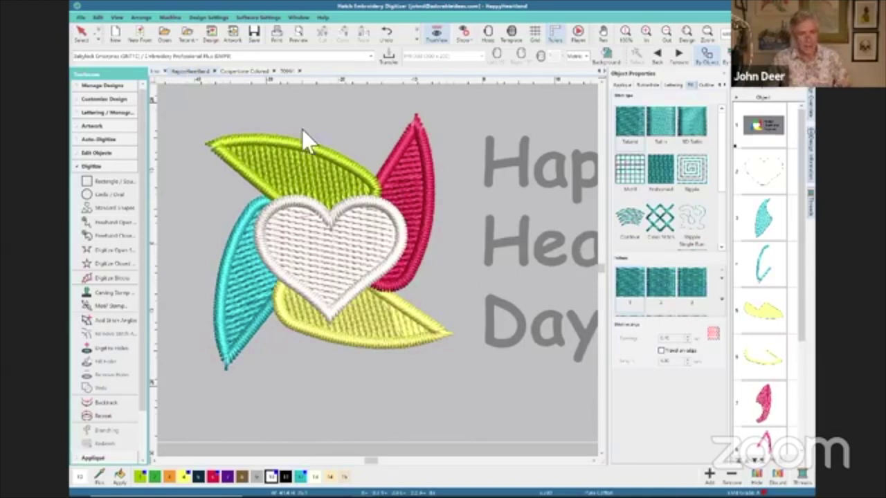
key("0")
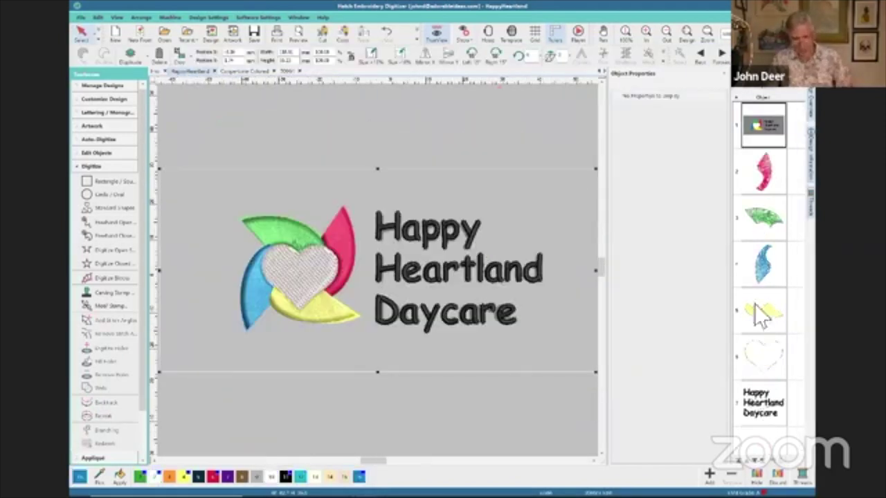
left_click(773, 413)
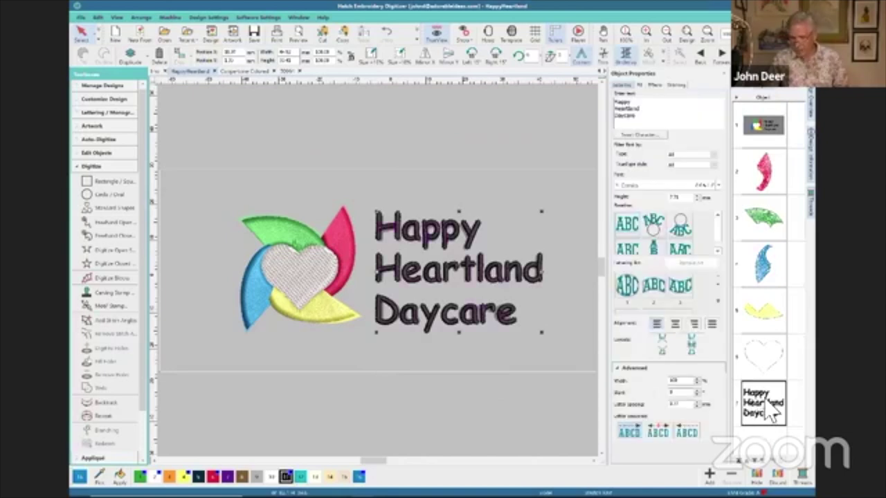
right_click(774, 413)
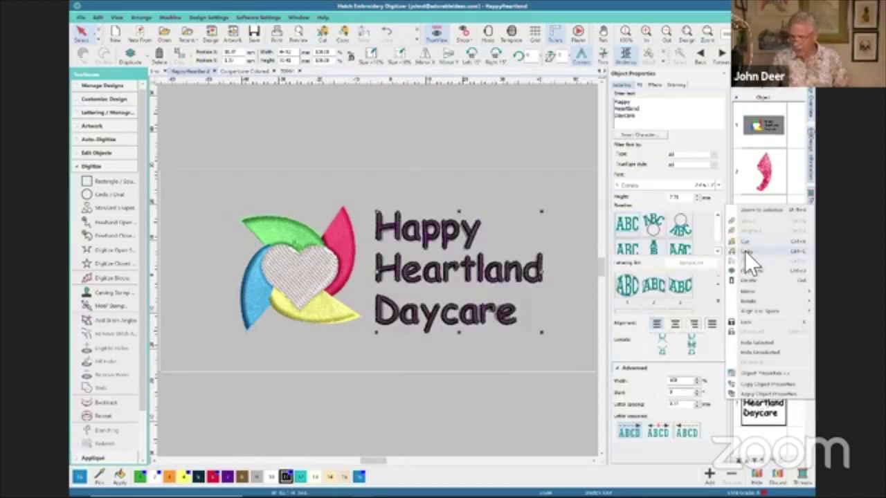
left_click(702, 239)
Paste the copied lettering into the working pinwheel design and align it over the grey artwork text
left_click(153, 71)
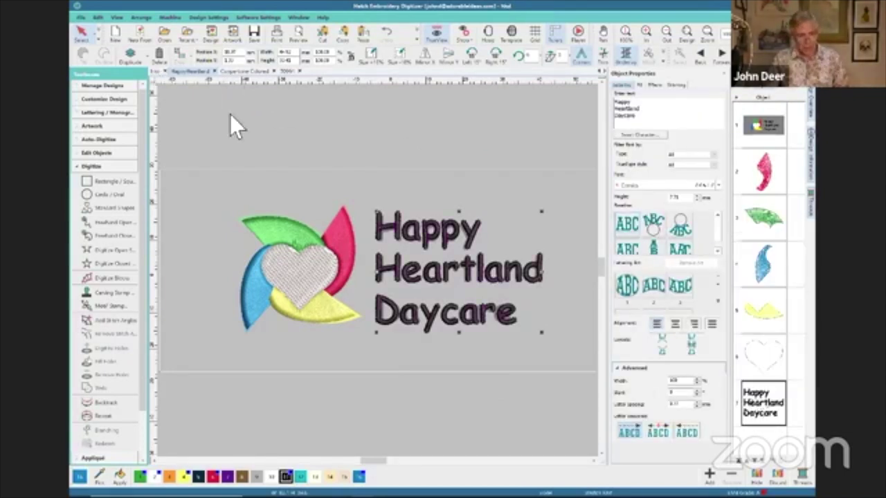
right_click(492, 276)
left_click(513, 359)
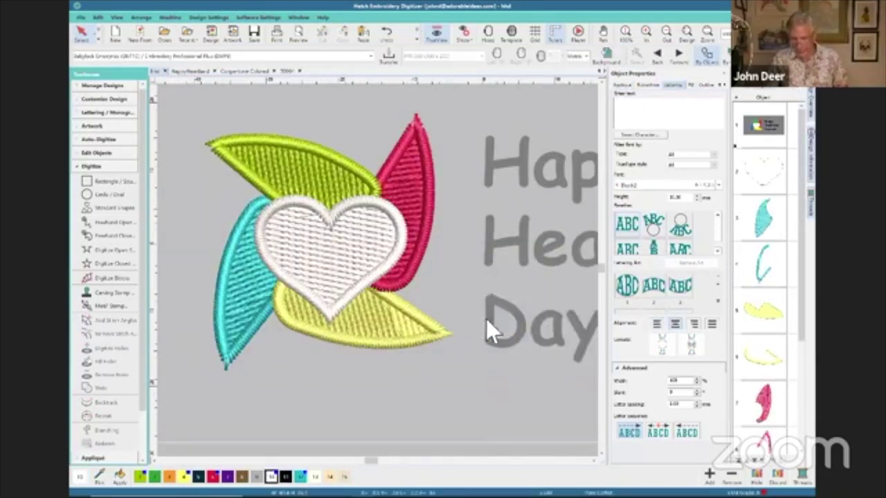
left_click_drag(471, 233, 498, 243)
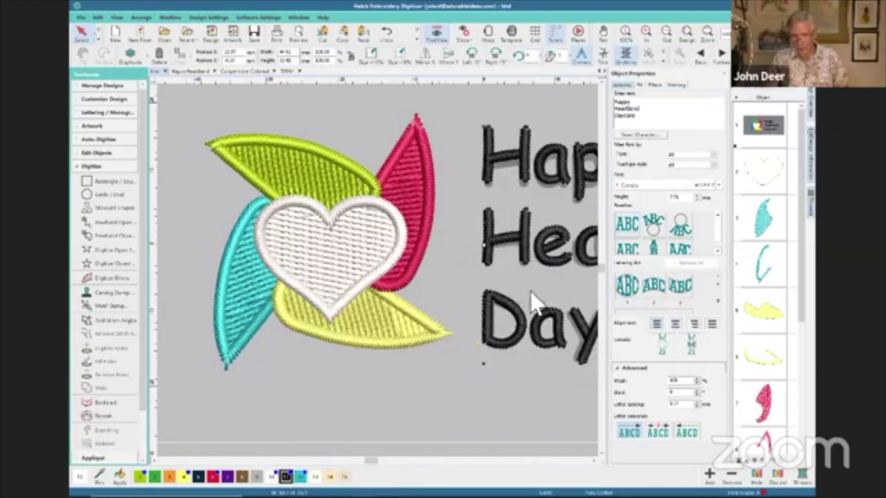
left_click_drag(507, 239, 508, 243)
key("Down")
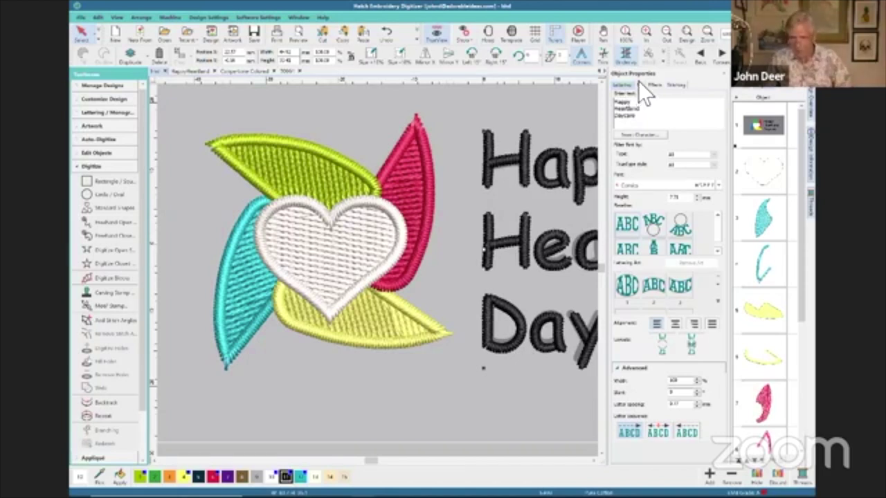
Set the lettering's first underlay to Edge Run and its pull compensation to 0.30 mm, with the realistic stitch view off
key("t")
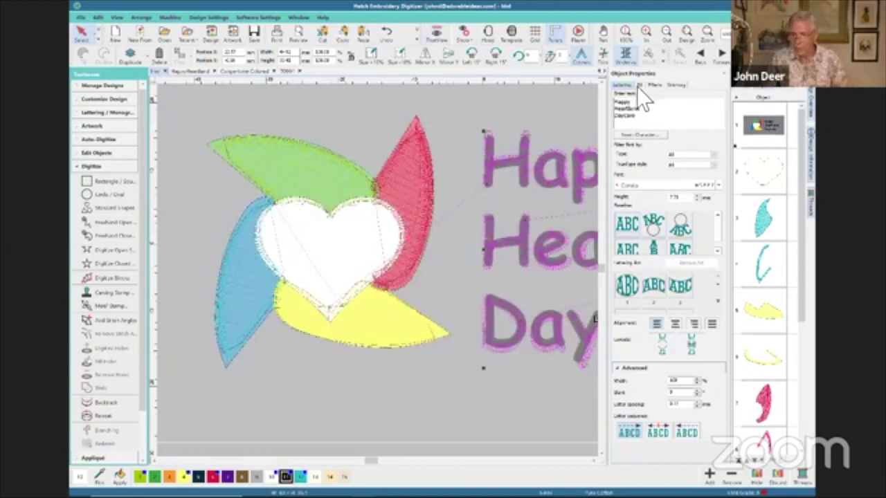
left_click(652, 85)
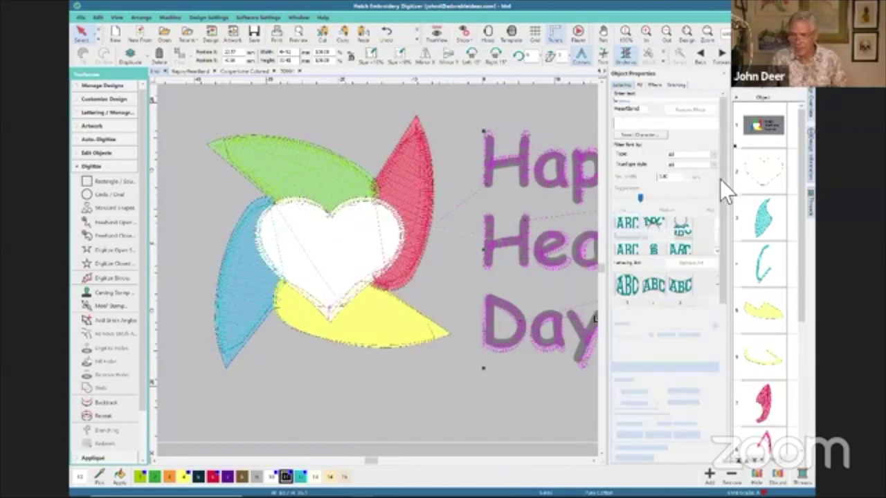
left_click(675, 85)
left_click(713, 117)
left_click(683, 140)
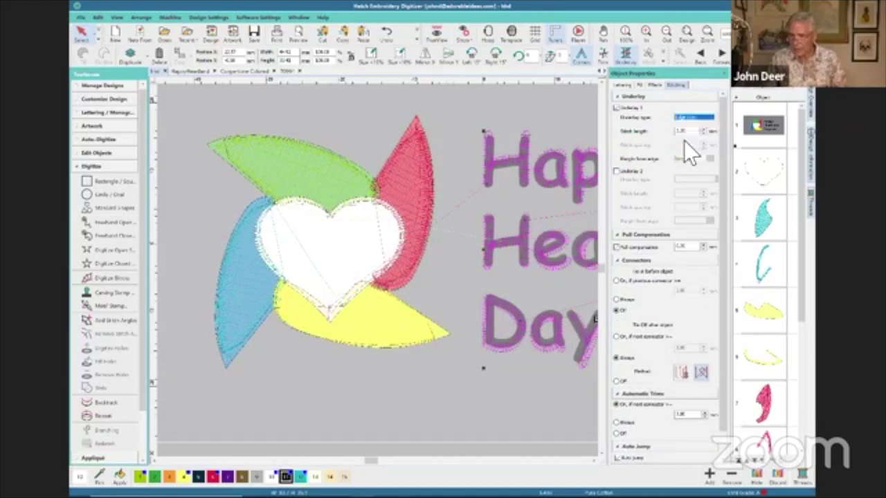
double_click(688, 248)
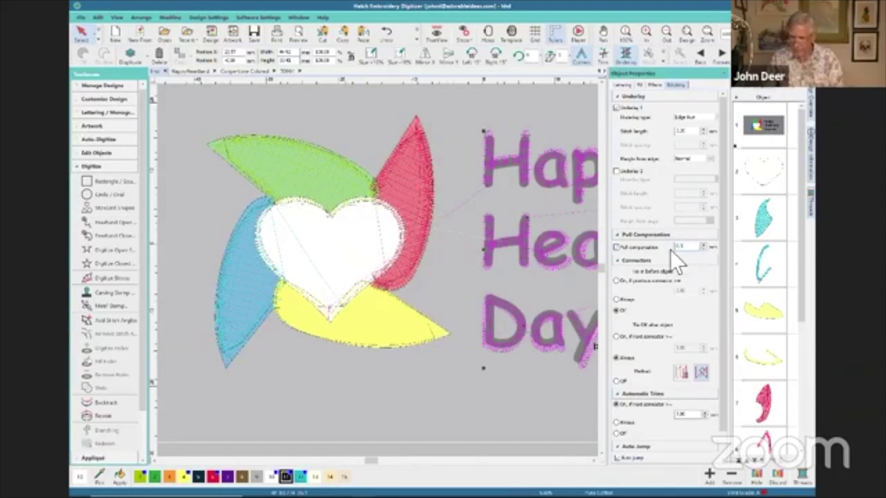
key("Return")
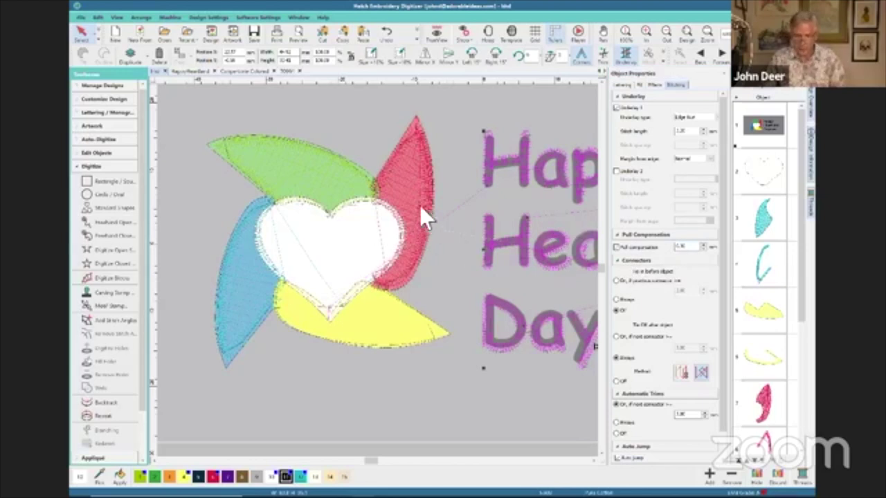
Set the first underlay to Edge Run for the satin outlines of all four petals and the heart together
left_click(400, 137)
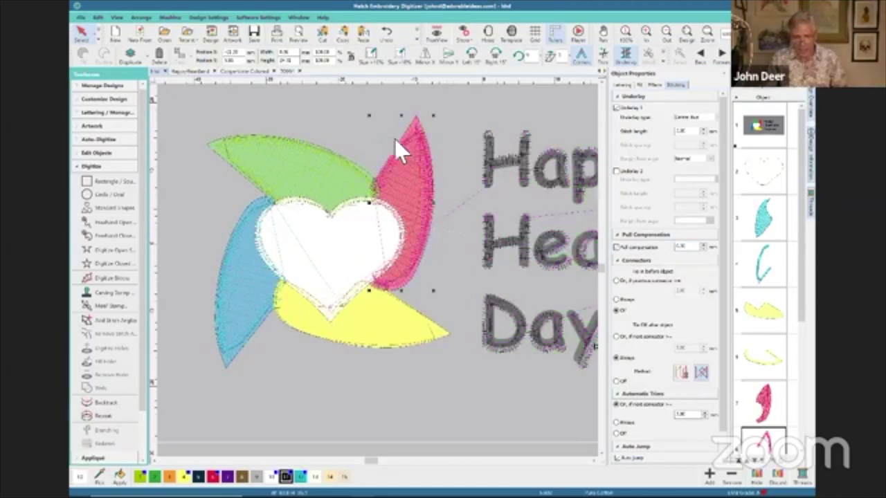
left_click(319, 147, "ctrl")
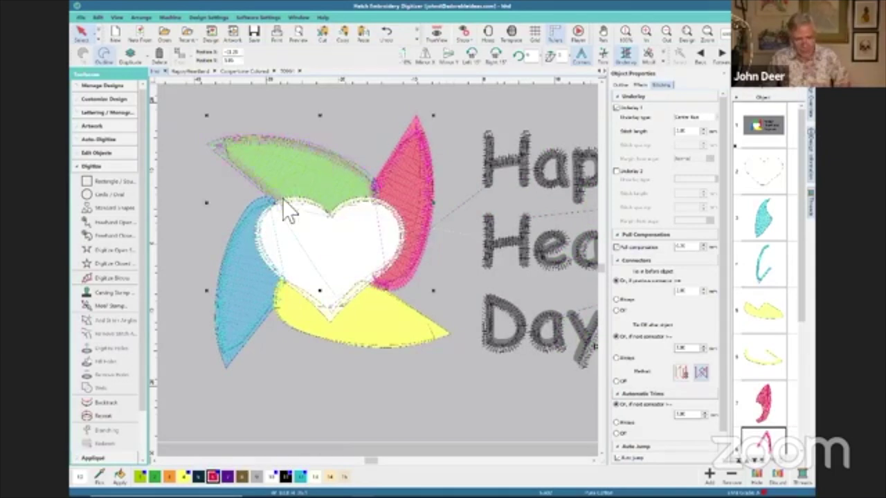
left_click(242, 212, "ctrl")
left_click(283, 326, "ctrl")
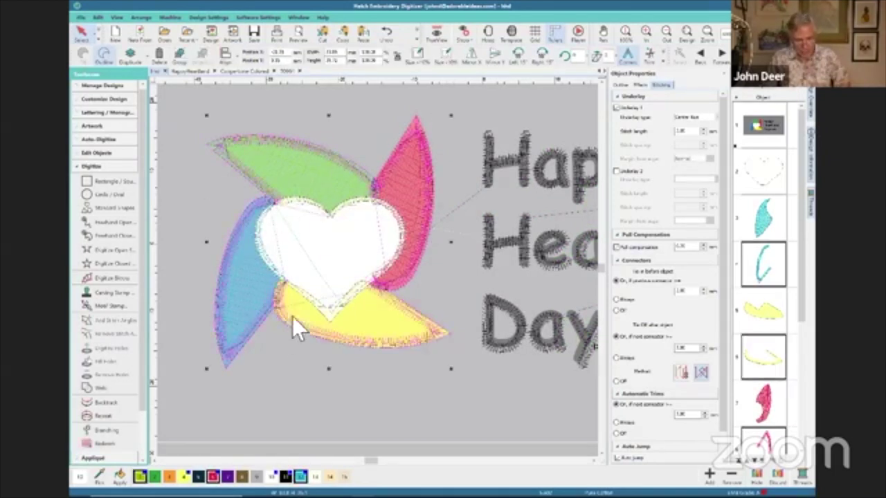
left_click(306, 301, "ctrl")
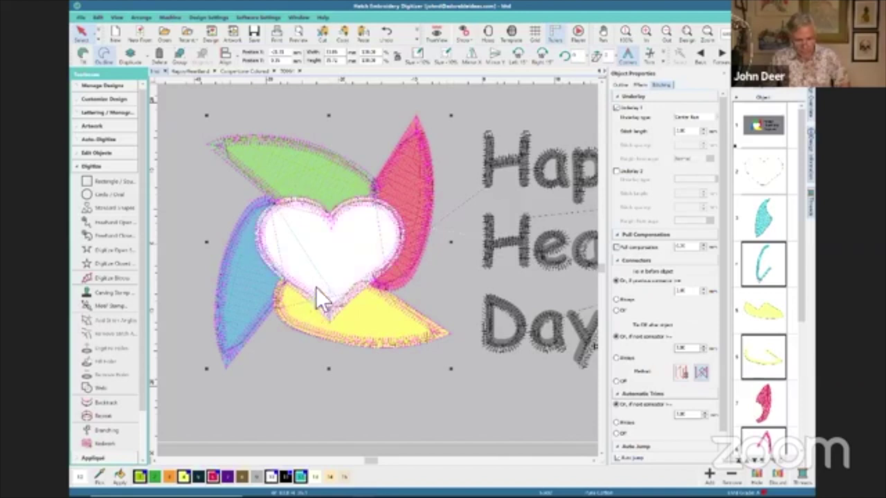
left_click(712, 118)
left_click(685, 139)
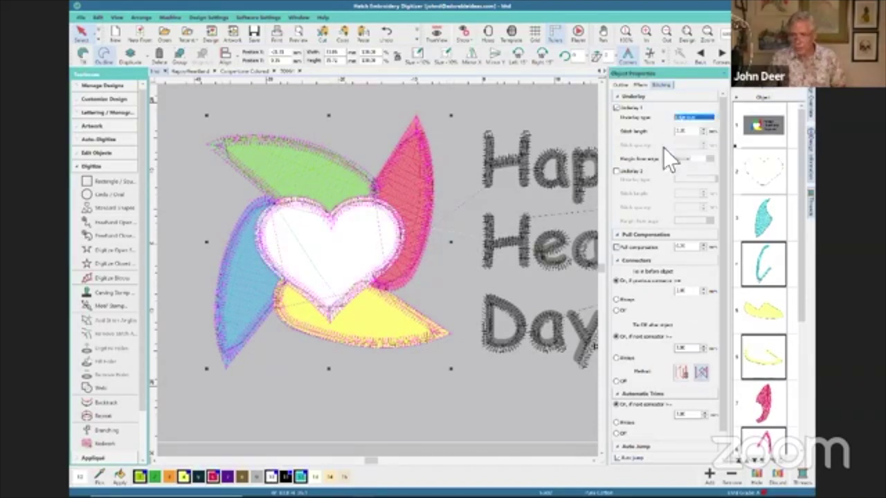
left_click(493, 229)
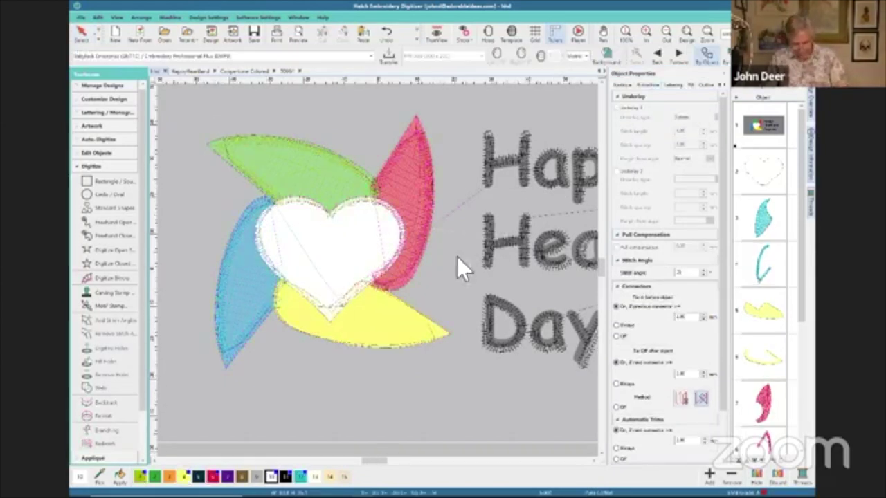
View the whole design in TrueView and compare it with the HappyHeartland version
key("0")
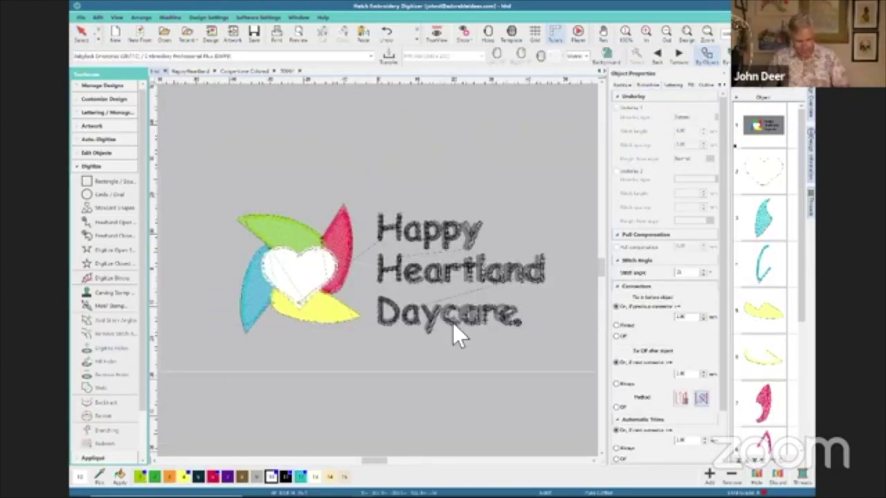
key("t")
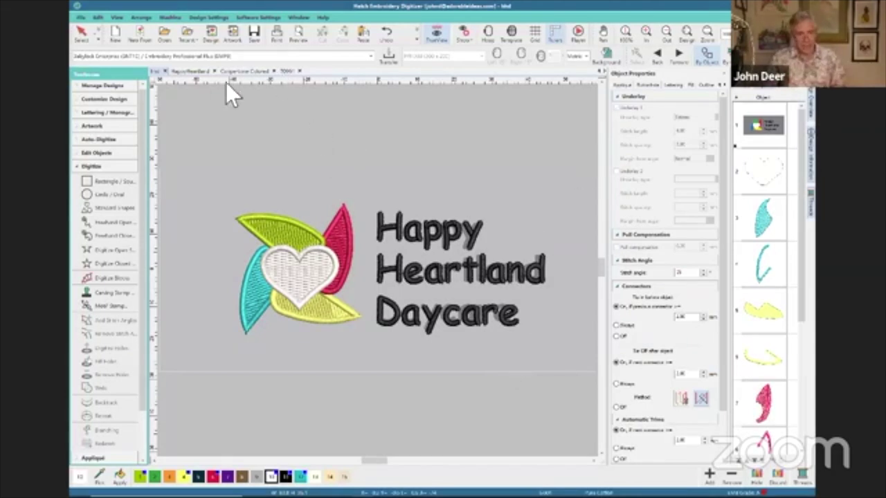
left_click(190, 72)
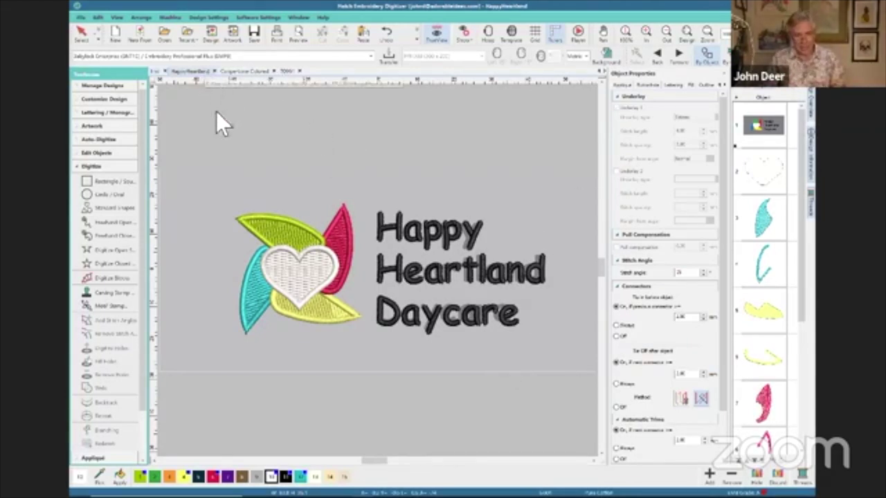
left_click(275, 231)
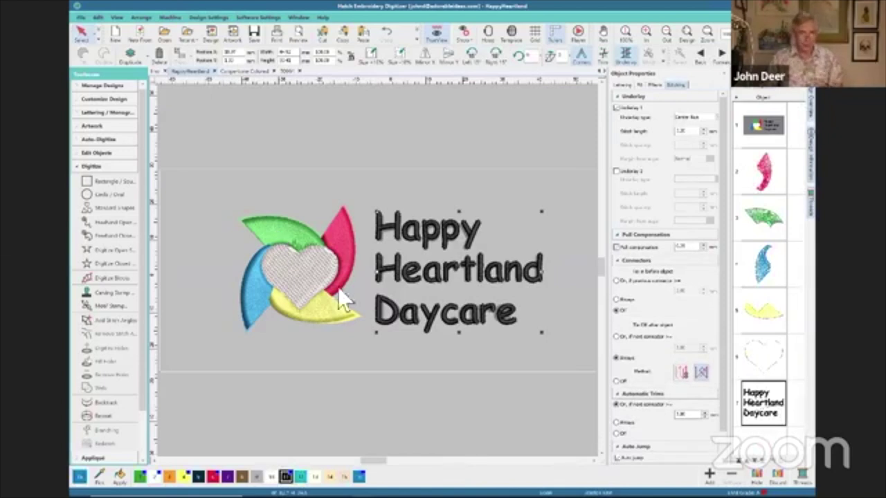